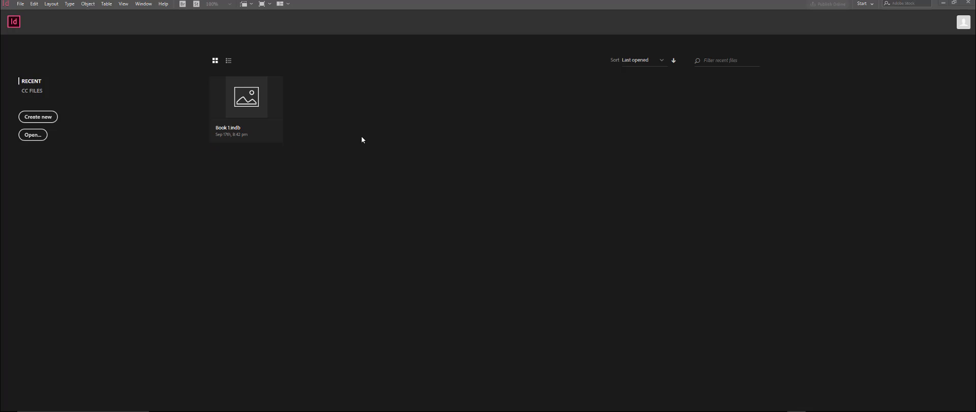
Step: Create a new document named test from the Letter preset with its units set to inches
left_click(56, 117)
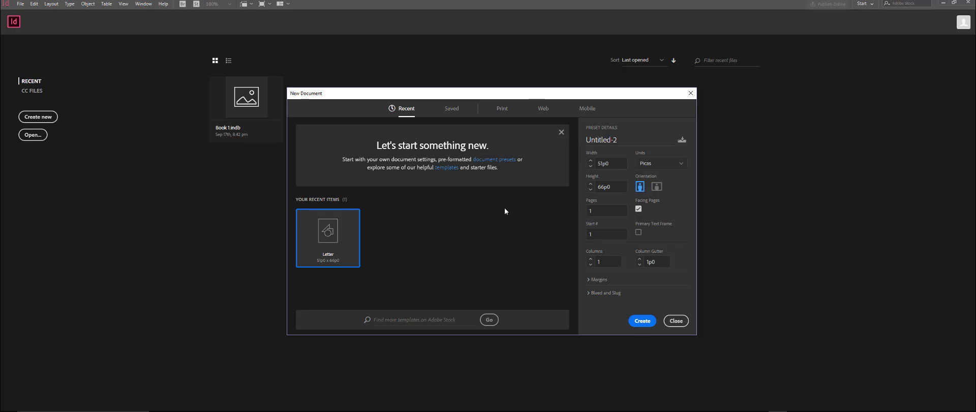
triple_click(620, 139)
type("test")
left_click(670, 164)
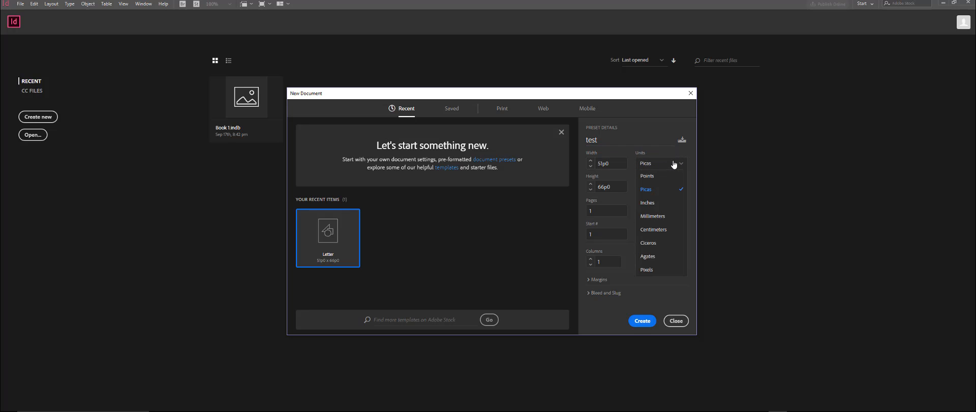
left_click(650, 203)
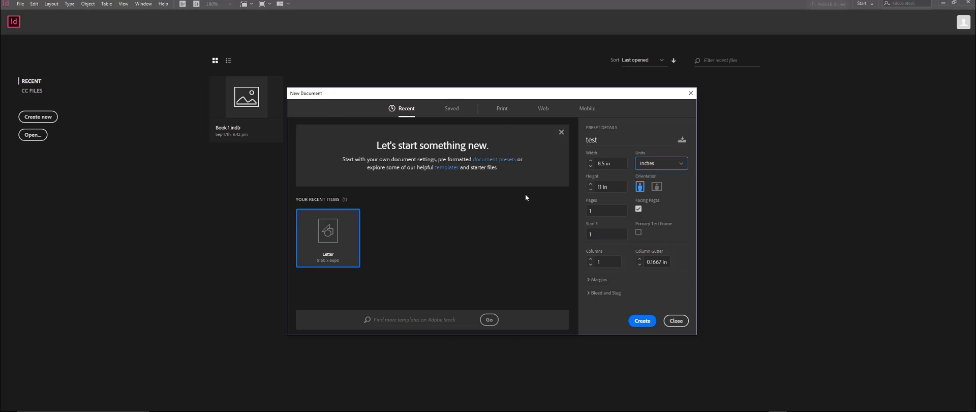
left_click(637, 321)
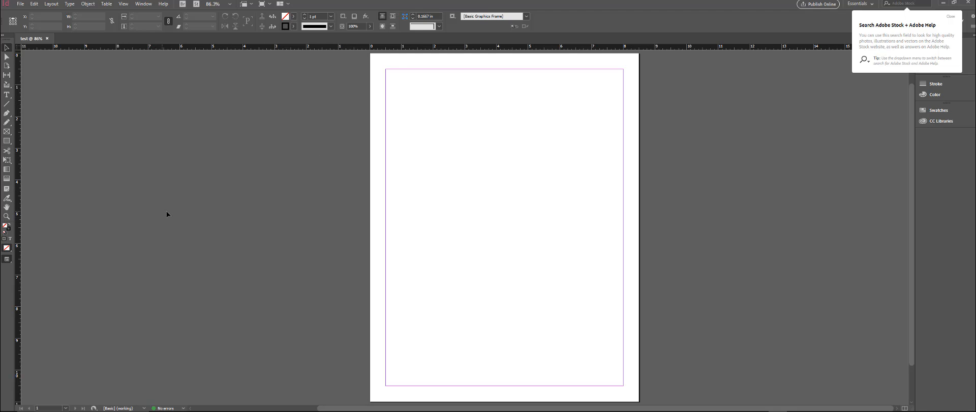
Step: Set the interface color theme to the darkest option in the preferences, keeping Match Pasteboard to Theme Color enabled
left_click(35, 5)
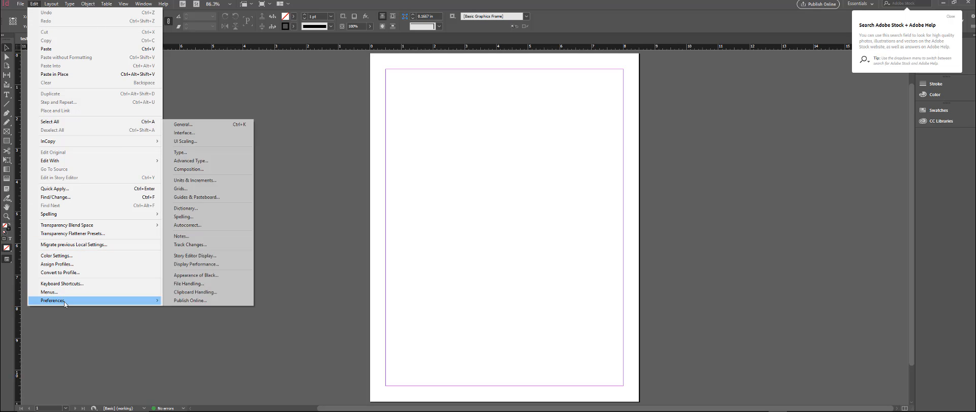
left_click(250, 66)
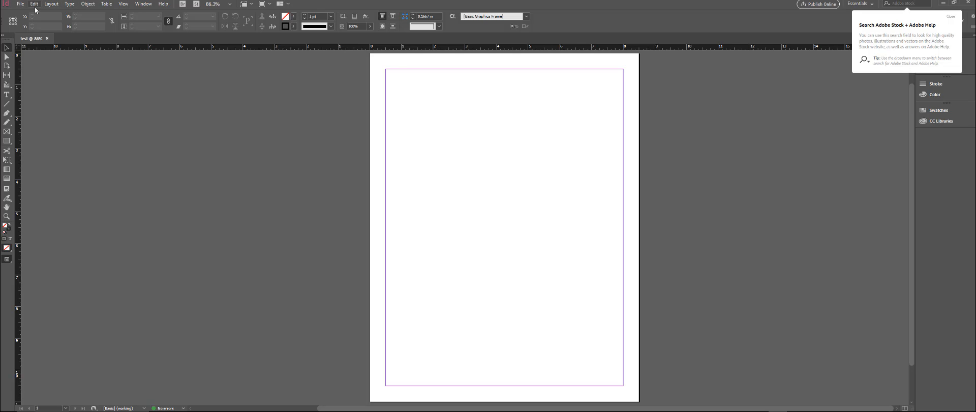
left_click(34, 4)
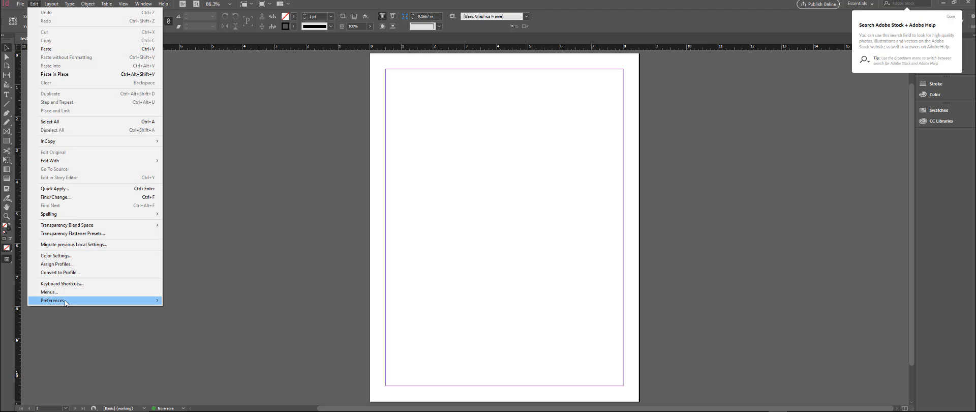
mouse_move(66, 303)
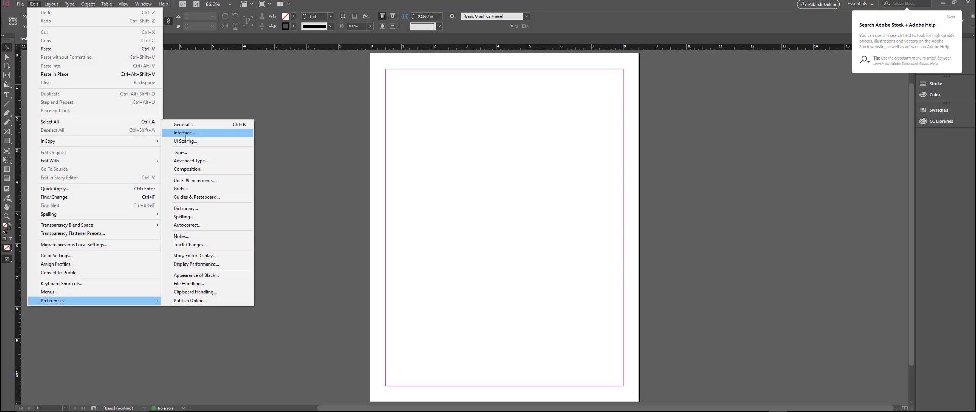
left_click(185, 133)
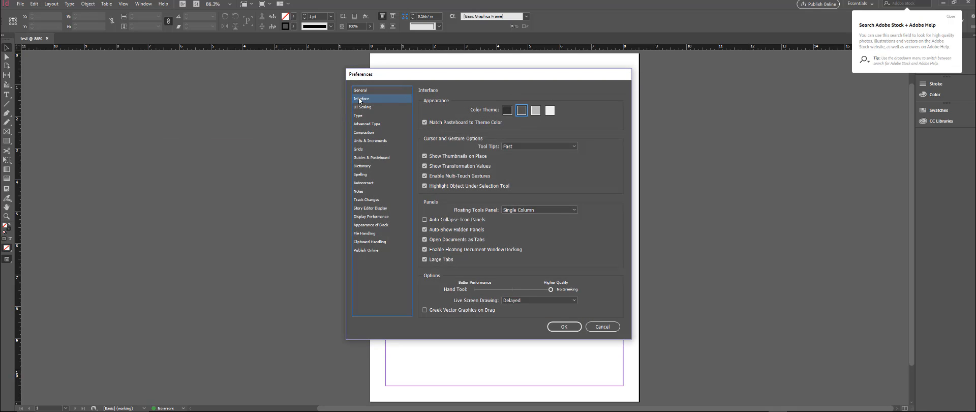
left_click(505, 110)
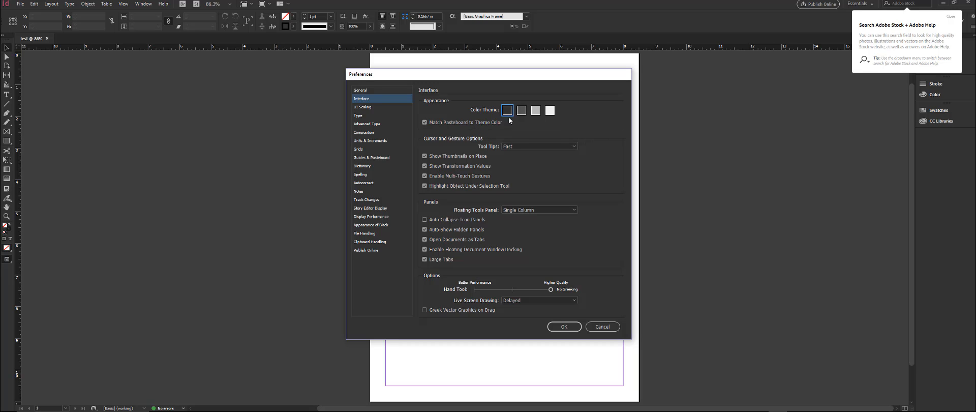
left_click(425, 123)
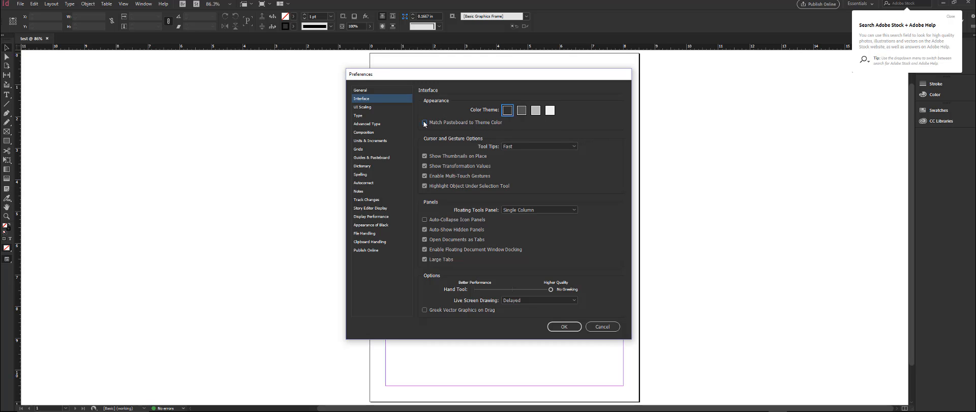
left_click(425, 122)
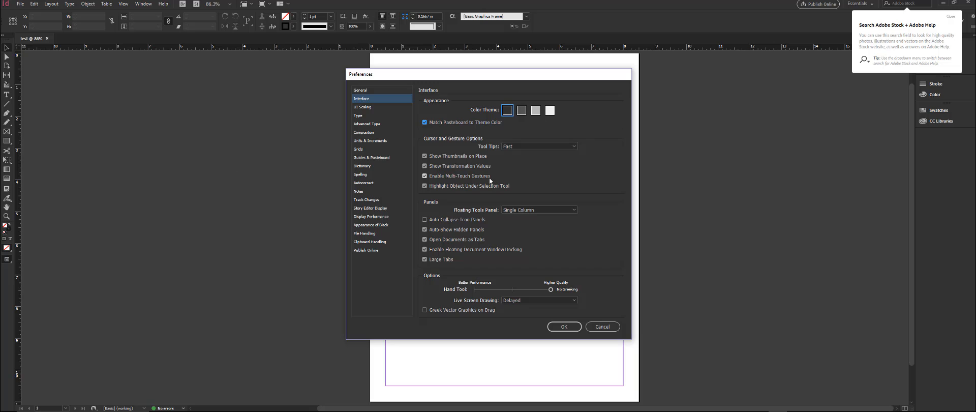
left_click(564, 326)
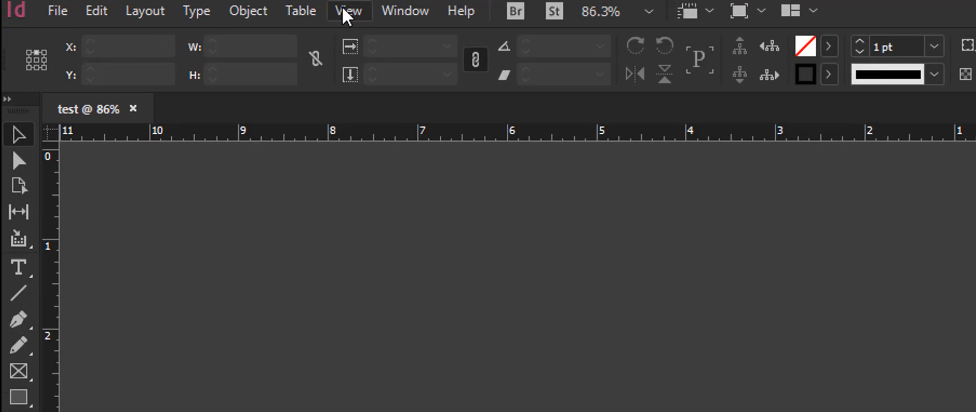
Step: Turn off Match Pasteboard to Theme Color through the view options and turn it back on
left_click(342, 7)
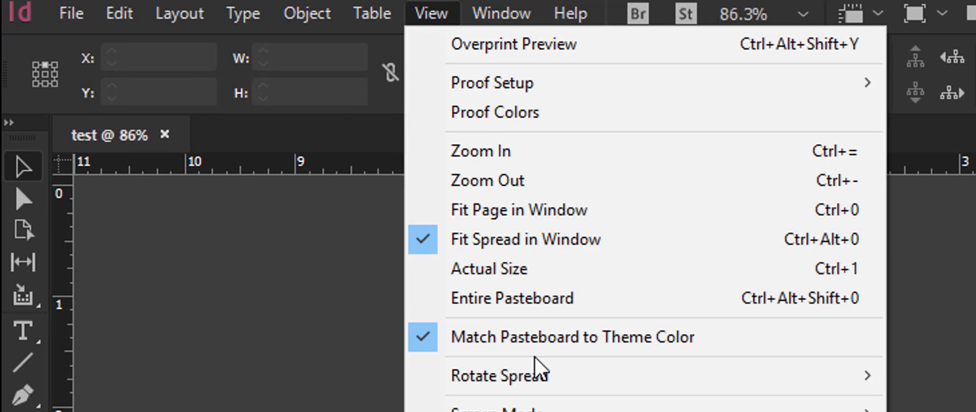
left_click(534, 338)
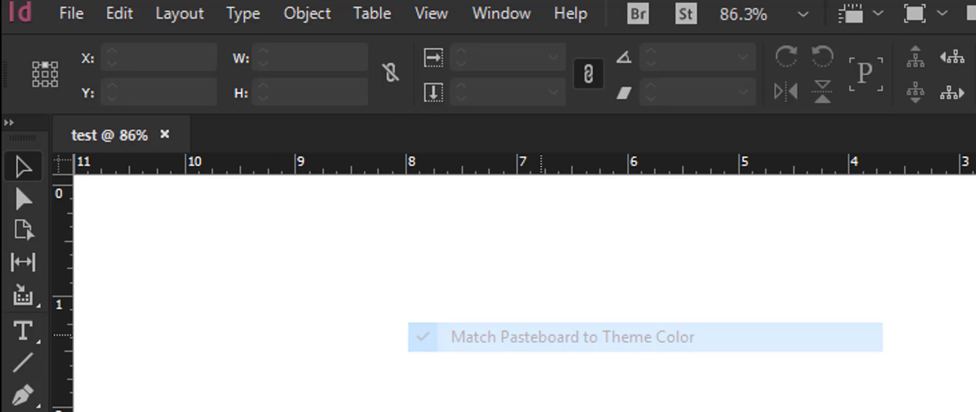
left_click(480, 10)
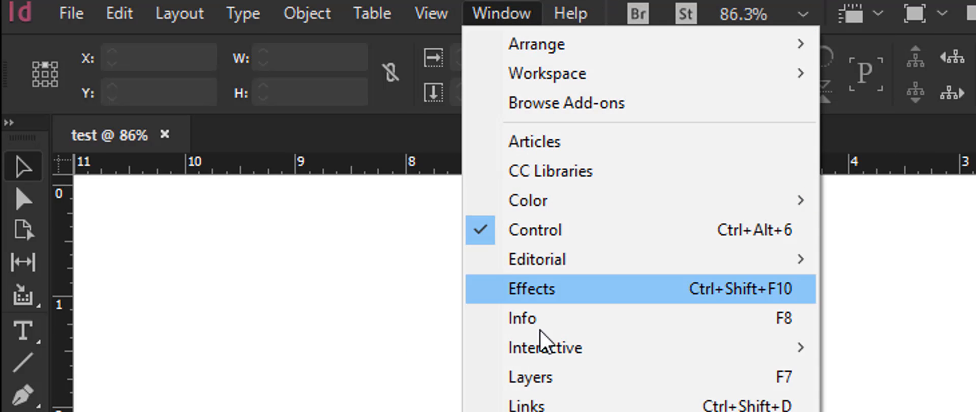
mouse_move(427, 12)
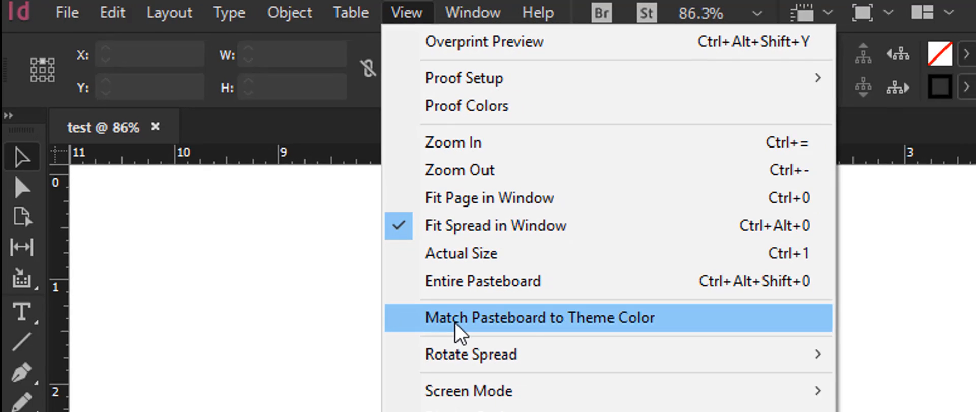
left_click(490, 339)
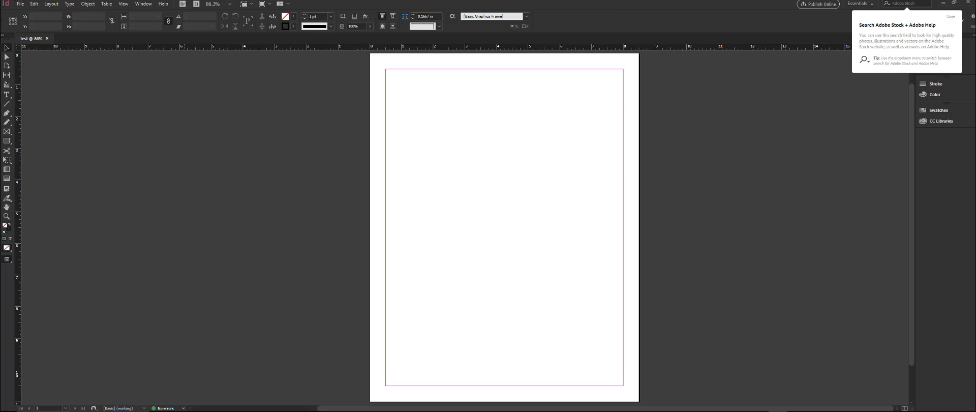
left_click(31, 5)
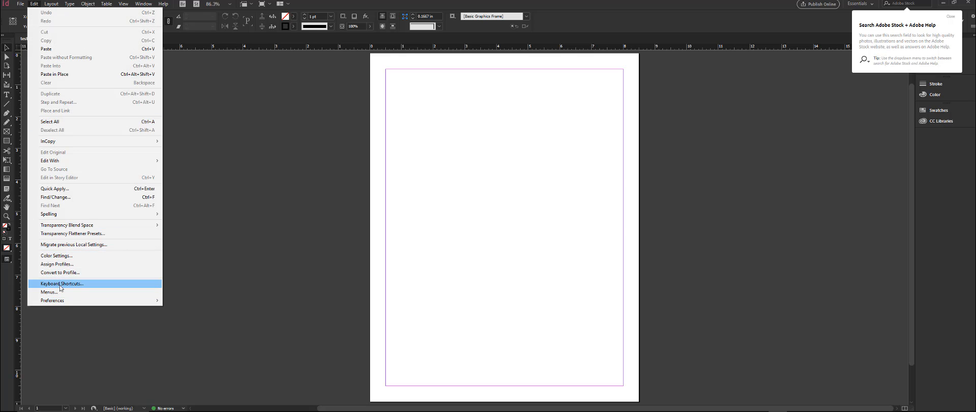
mouse_move(57, 301)
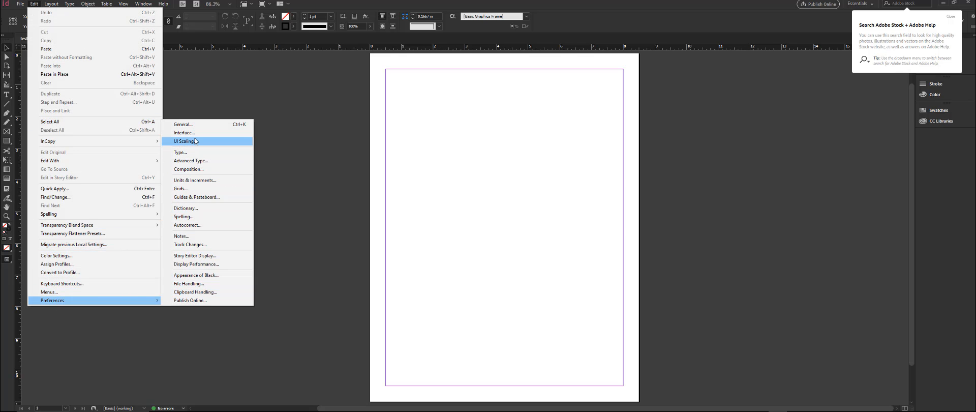
left_click(307, 105)
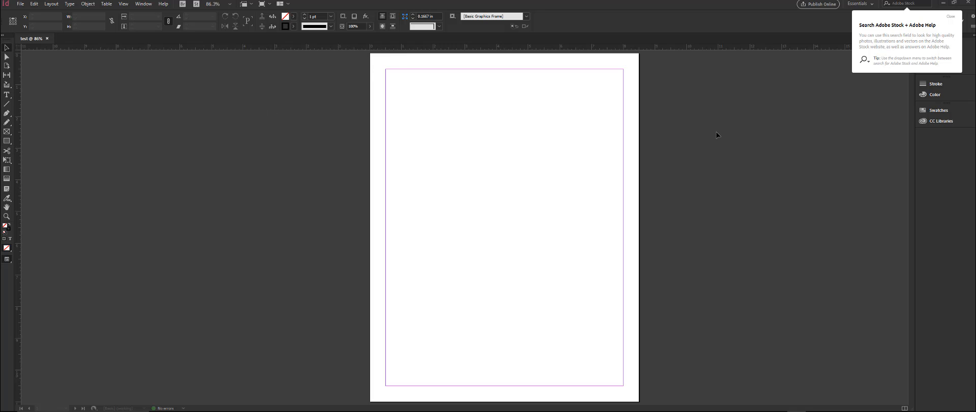
Step: Dismiss the tip about searching Adobe Stock and Adobe Help
left_click(950, 16)
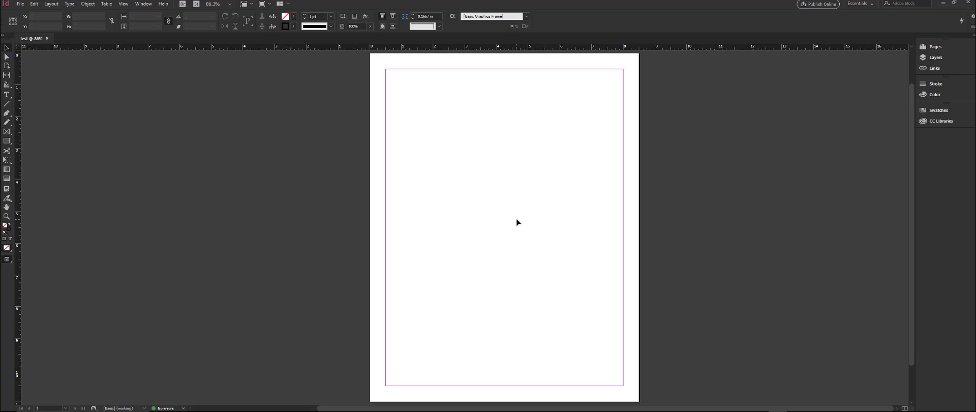
left_click(19, 6)
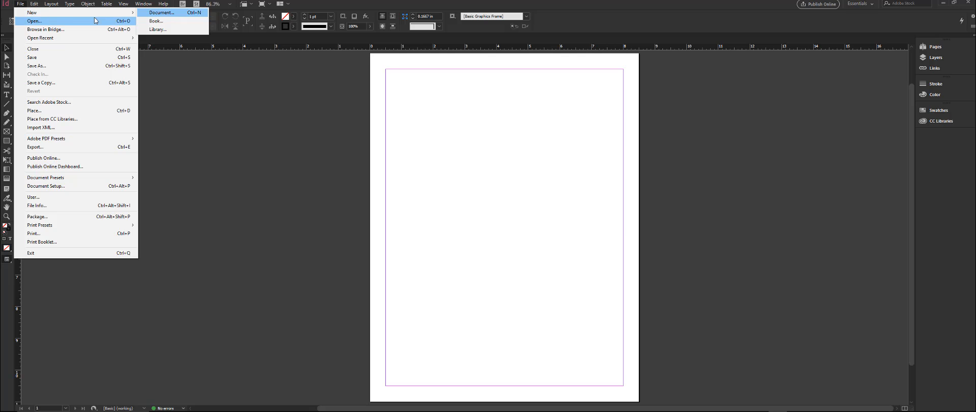
left_click(157, 12)
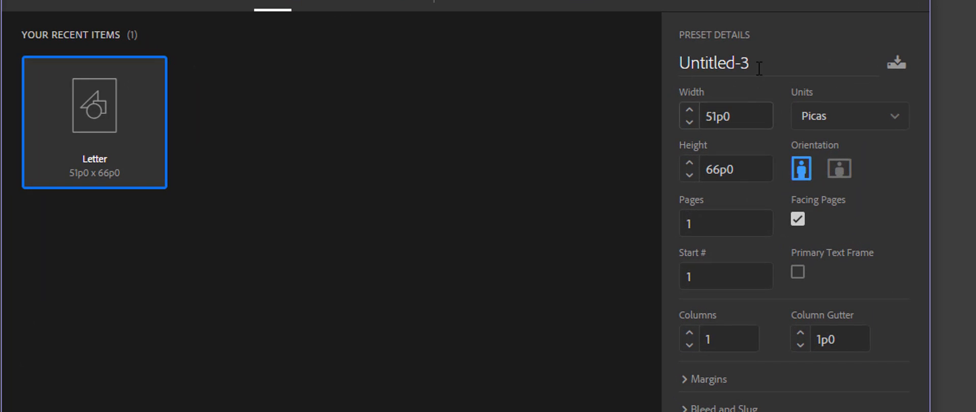
left_click(857, 120)
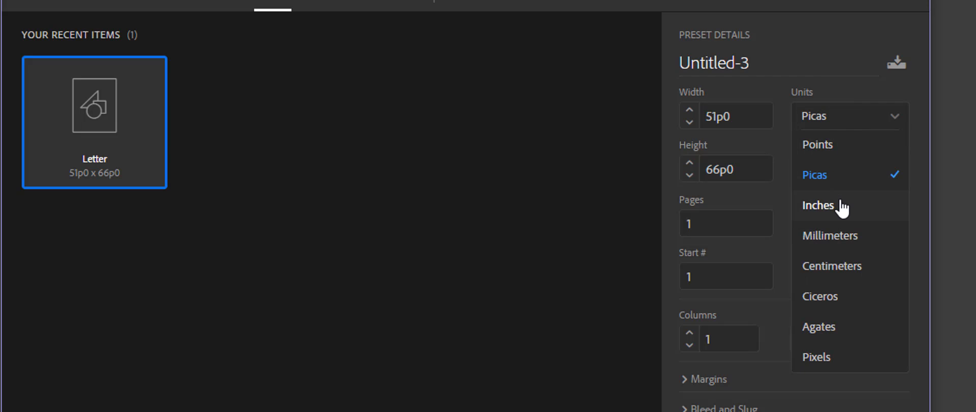
left_click(826, 205)
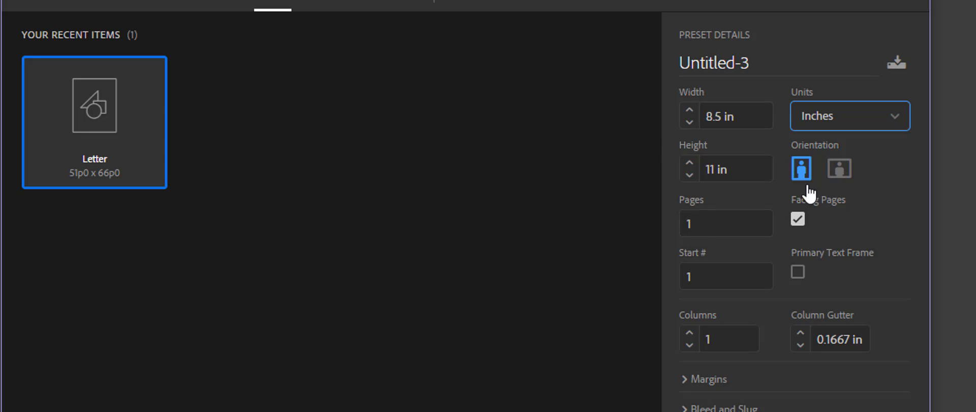
left_click(799, 222)
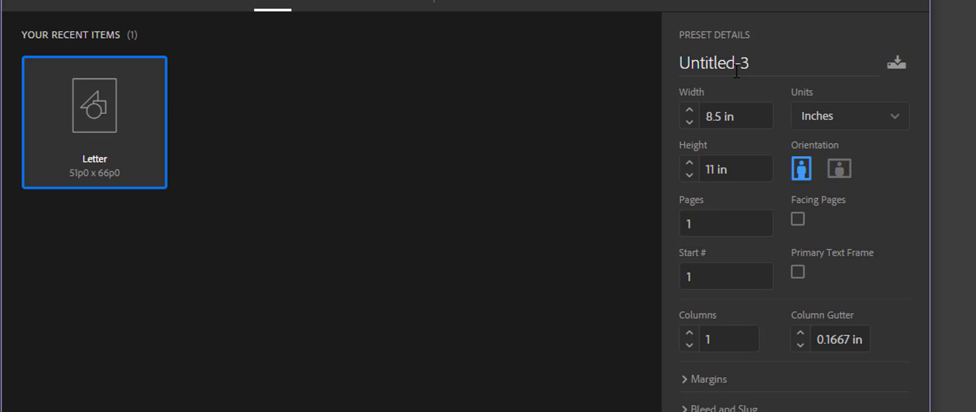
left_click(794, 219)
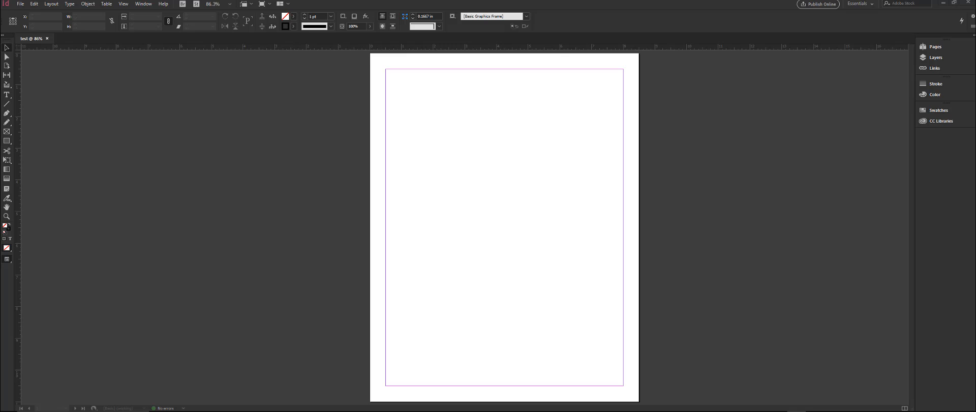
Step: Switch to the browser, dismiss the newsletter sign-up and look through the latest articles on the InDesignSecrets home page
left_click_drag(975, 100, 447, 54)
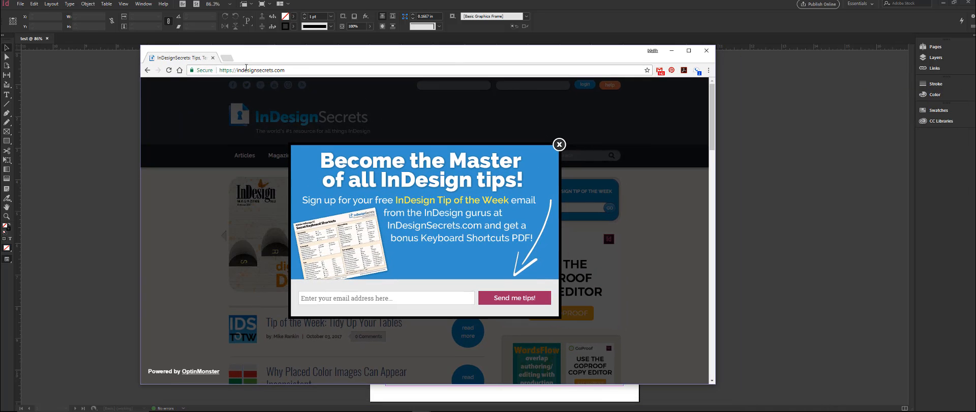
left_click(559, 144)
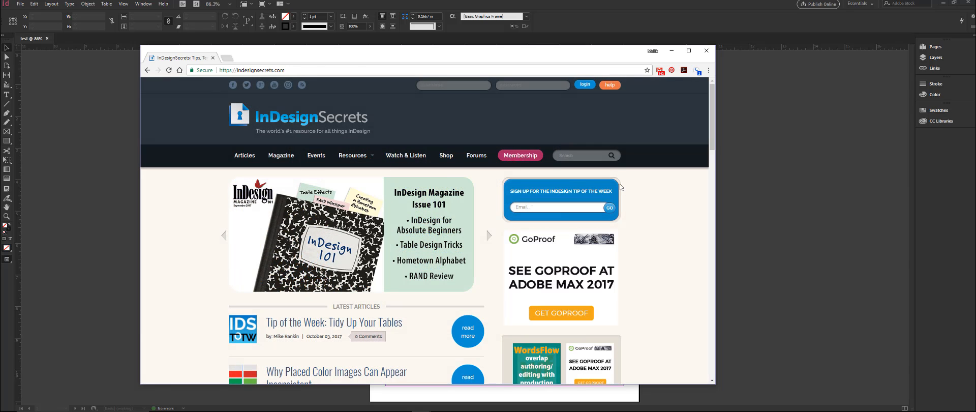
scroll(321, 172, "down", 1)
scroll(321, 171, "down", 6)
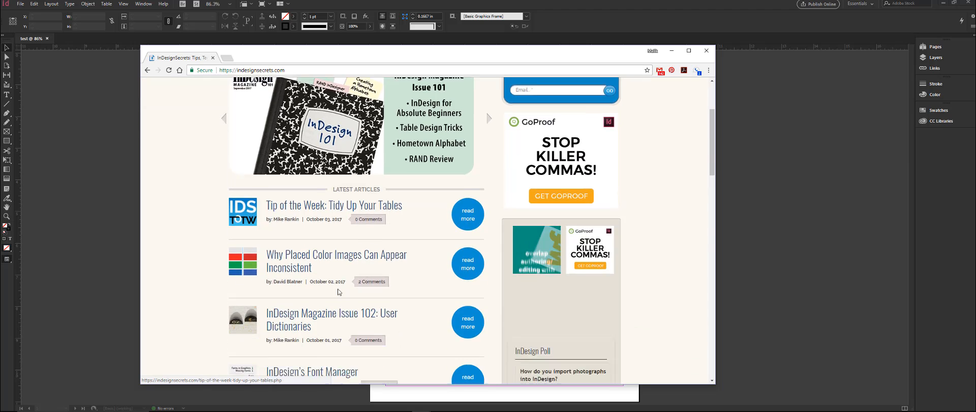
scroll(326, 268, "up", 8)
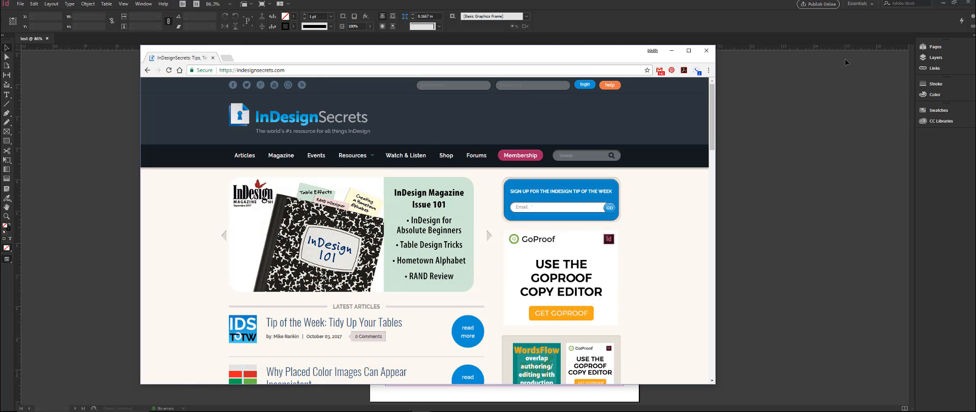
left_click_drag(553, 58, 975, 109)
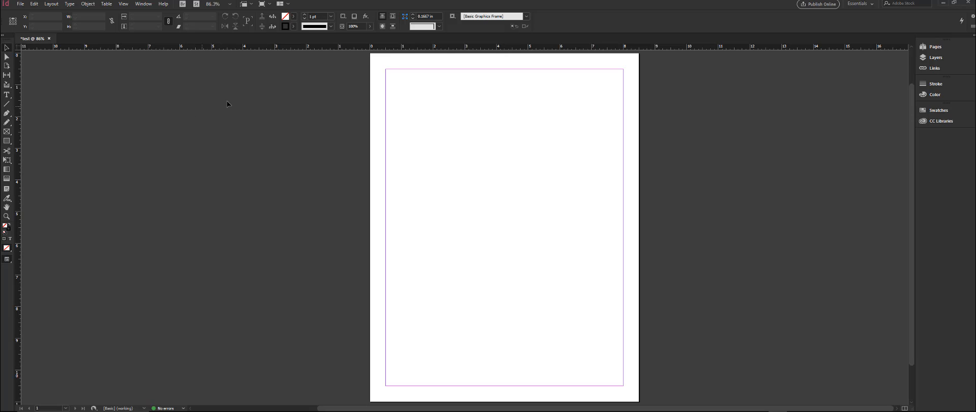
Step: Save the document as an InDesign CC 2017 file named Test in the Downloads folder
key("ctrl+shift+s")
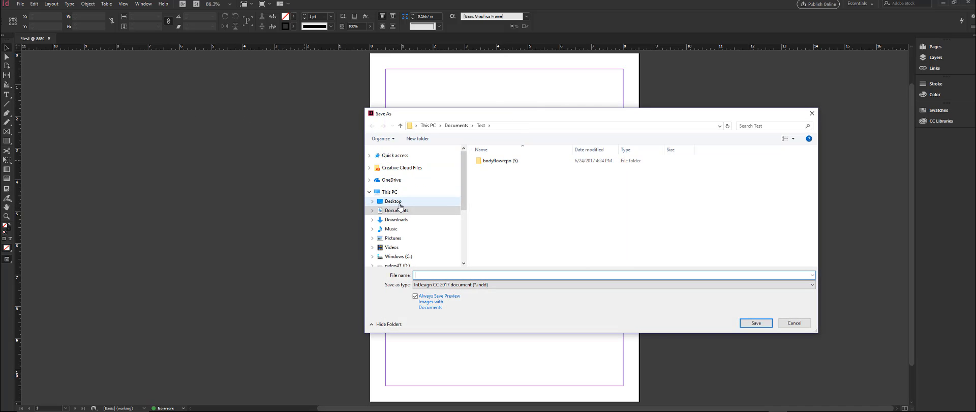
left_click(397, 221)
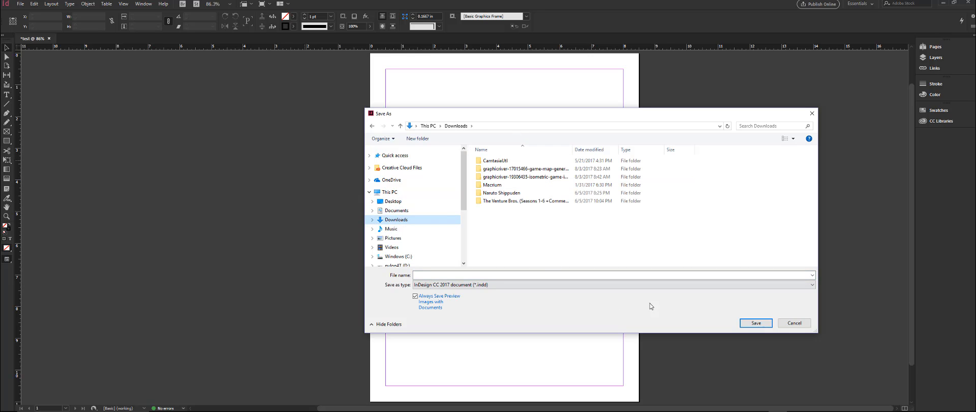
left_click(488, 274)
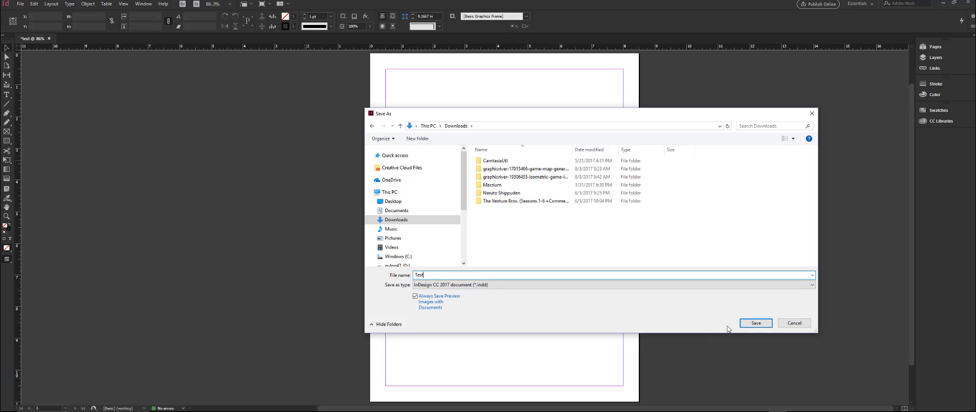
left_click(754, 324)
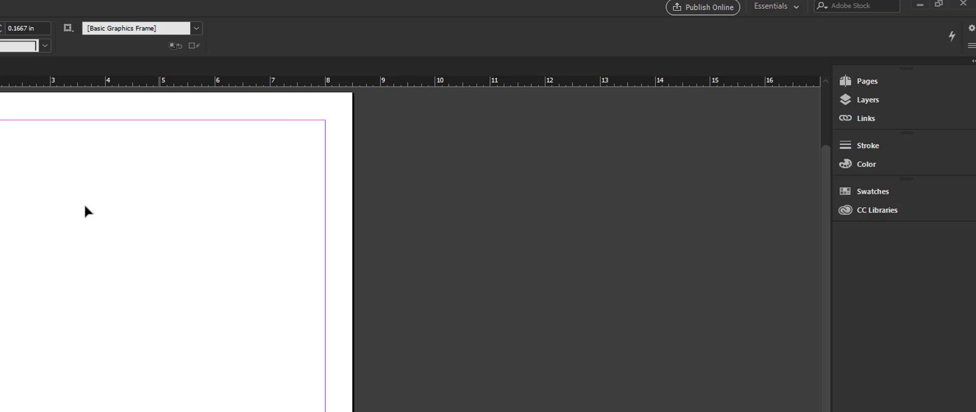
Step: Look through the Pages, Layers, Links, Stroke and Color panels, including the controls for creating new pages and layers
left_click(876, 104)
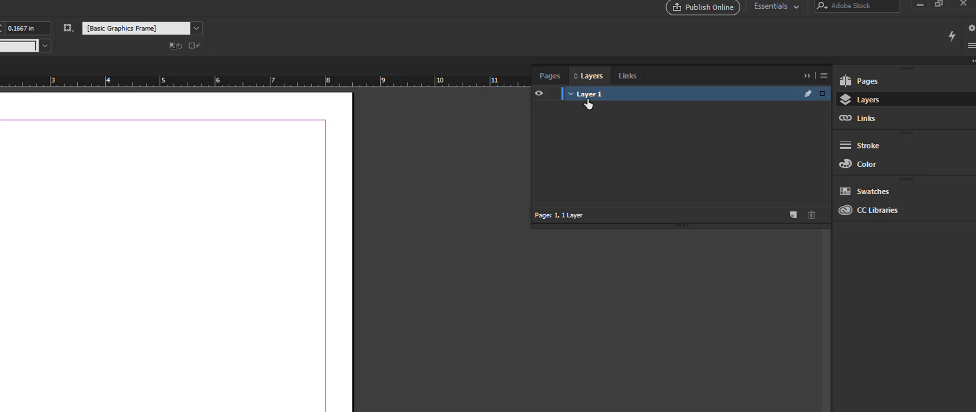
left_click(884, 79)
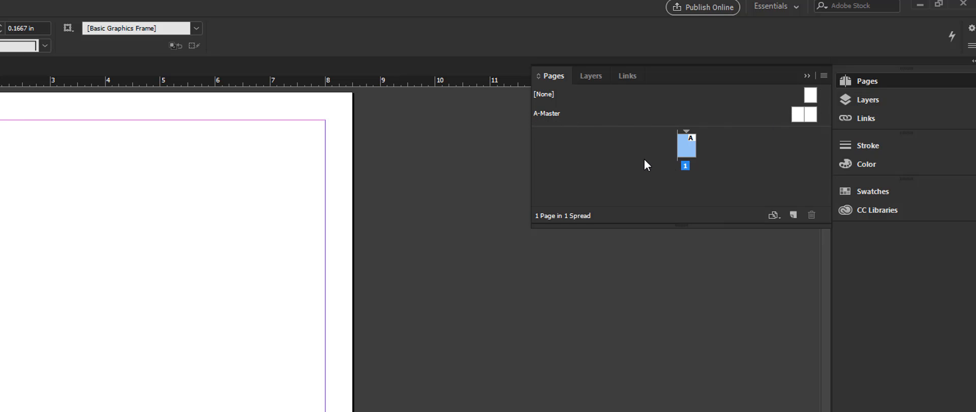
left_click(868, 101)
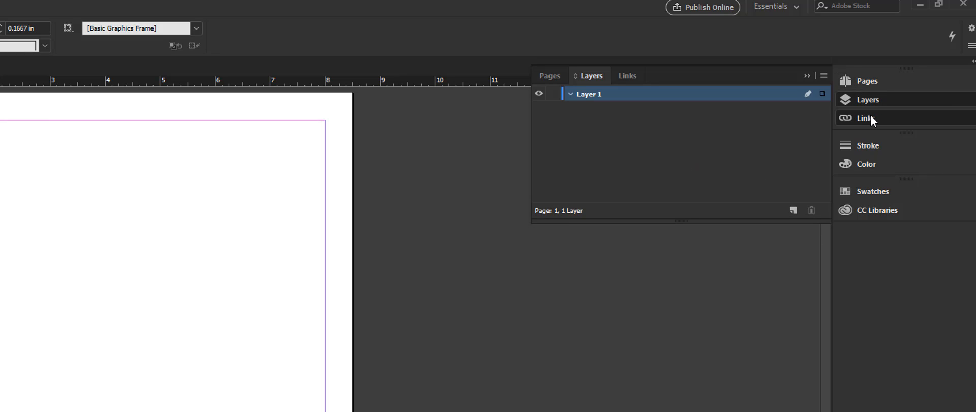
left_click(870, 116)
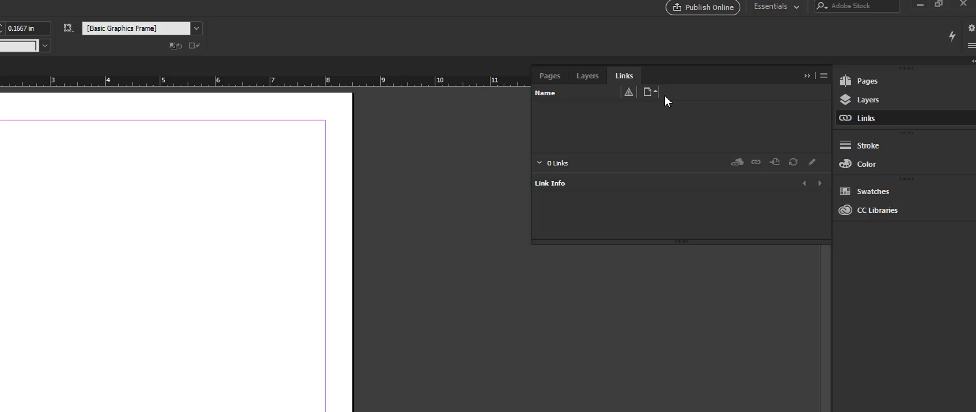
left_click(868, 100)
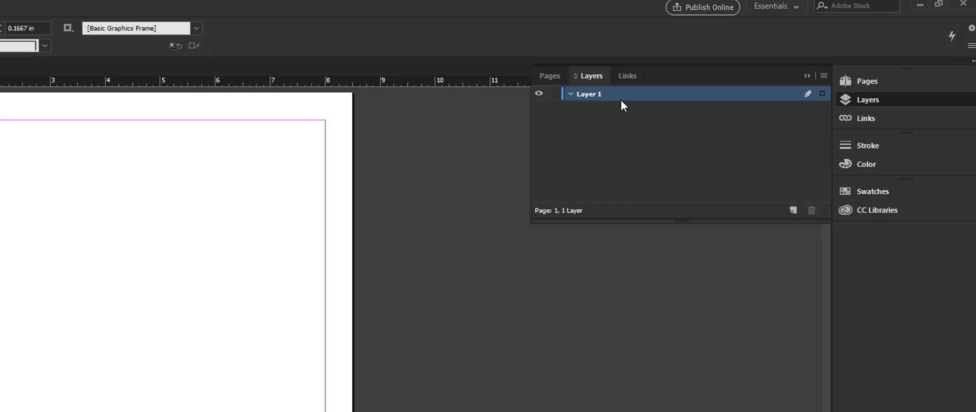
left_click(554, 75)
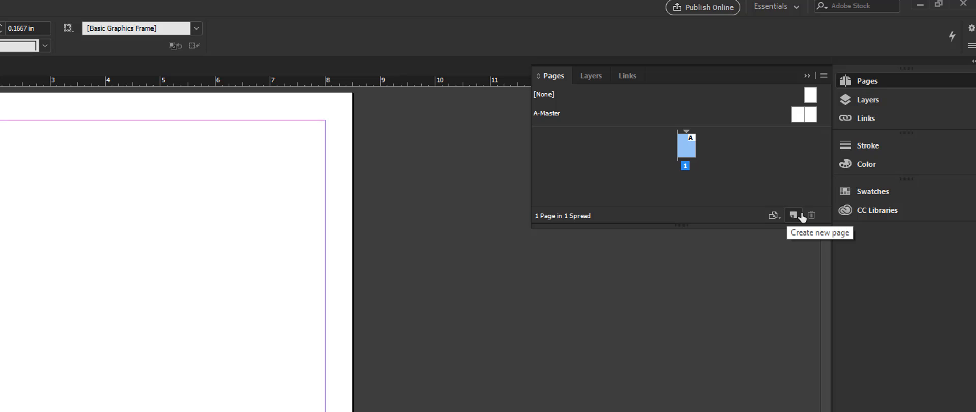
left_click(592, 77)
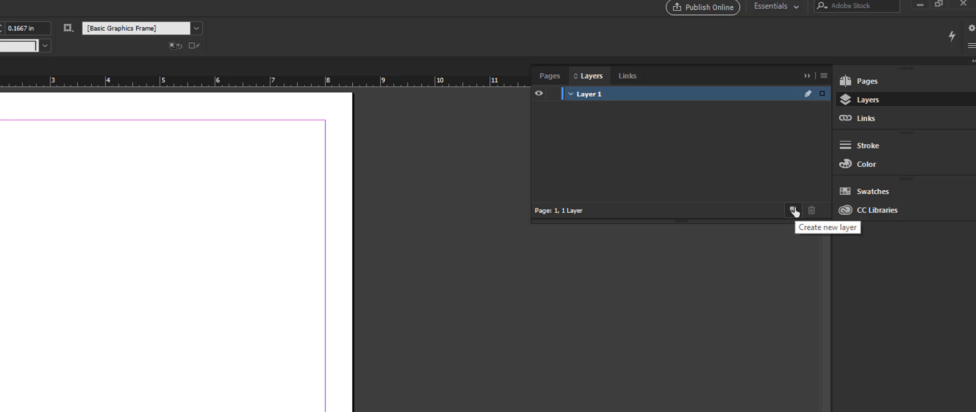
left_click(874, 148)
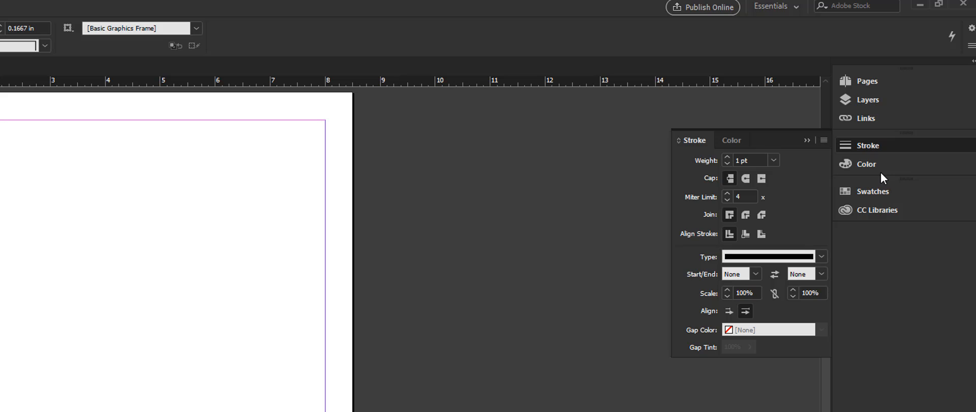
left_click(868, 160)
left_click(874, 145)
left_click(864, 117)
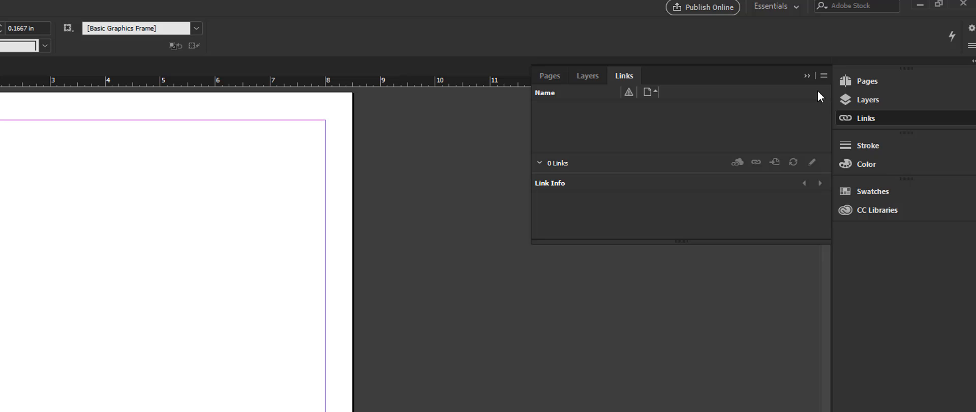
left_click(867, 99)
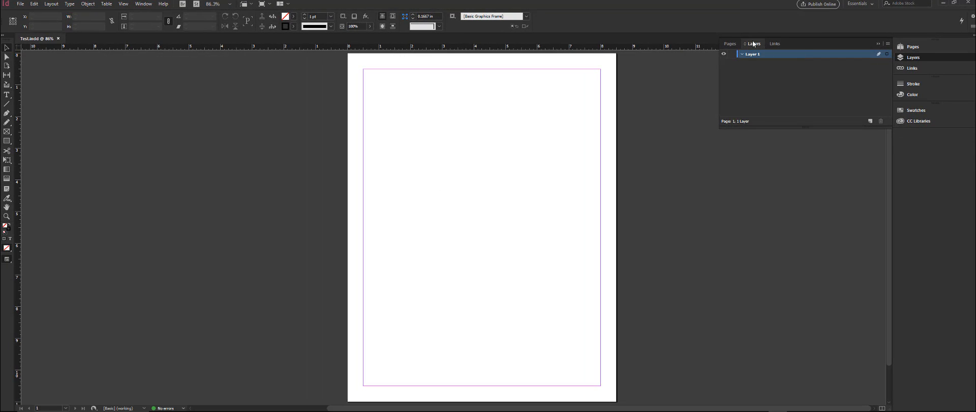
Step: Detach the Layers panel from its group as a floating panel beside the page, and make it narrower and taller
left_click_drag(757, 45, 701, 162)
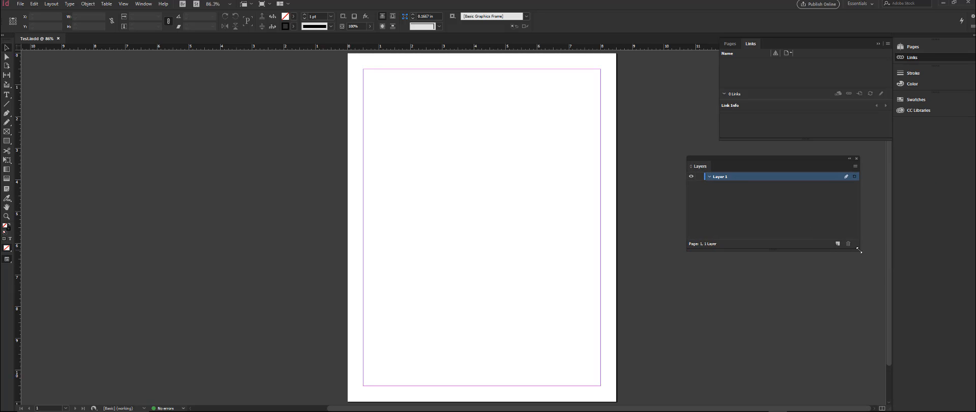
left_click_drag(859, 250, 813, 352)
left_click_drag(688, 160, 710, 168)
Step: Attach the Pages panel to the left side of the floating Layers panel, fit them under the Links panel and match their heights
left_click(731, 45)
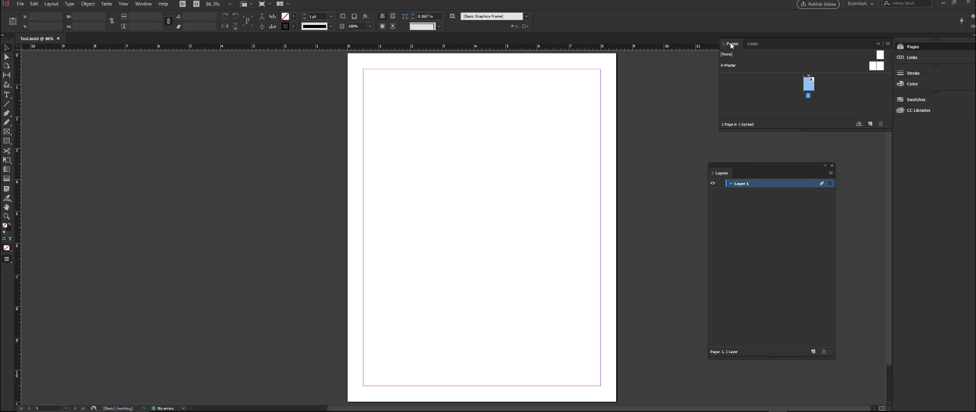
left_click_drag(730, 44, 711, 179)
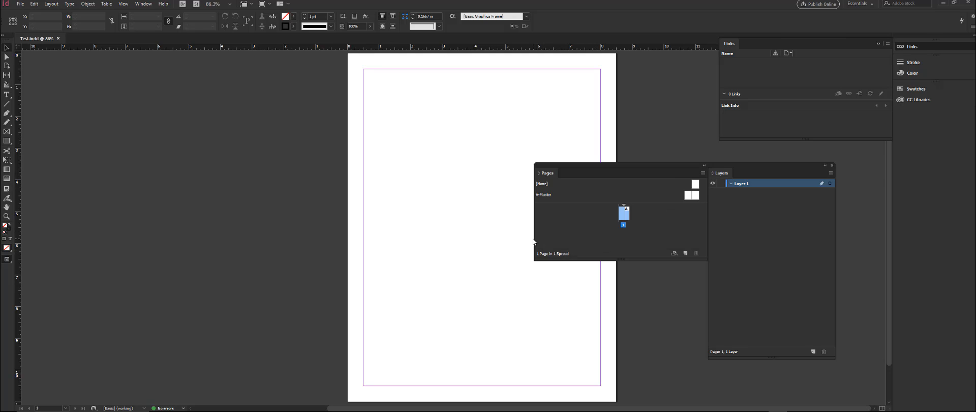
left_click_drag(533, 242, 648, 235)
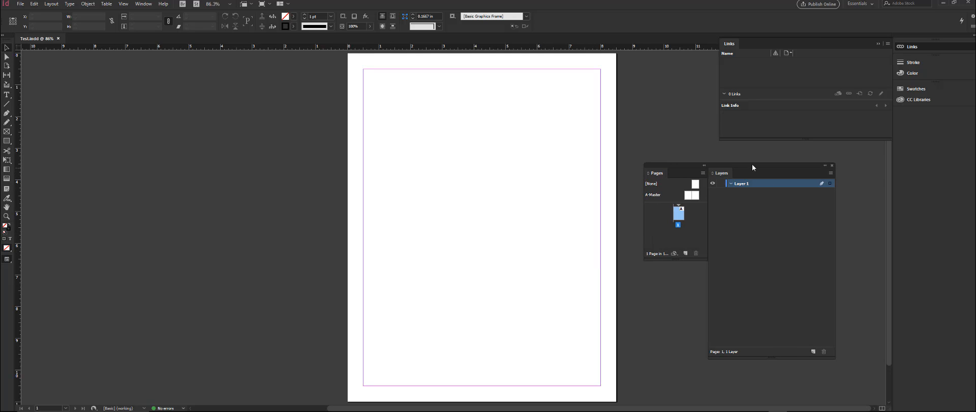
left_click_drag(751, 164, 810, 146)
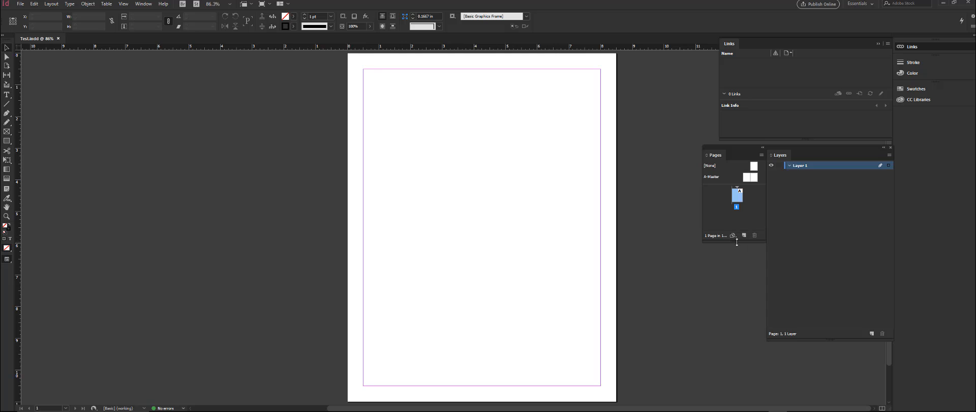
left_click_drag(734, 243, 748, 340)
left_click(704, 182)
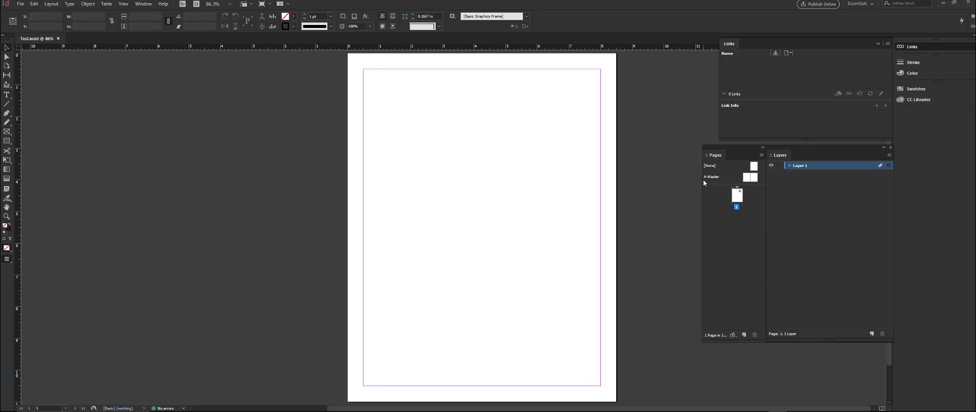
left_click_drag(704, 182, 654, 184)
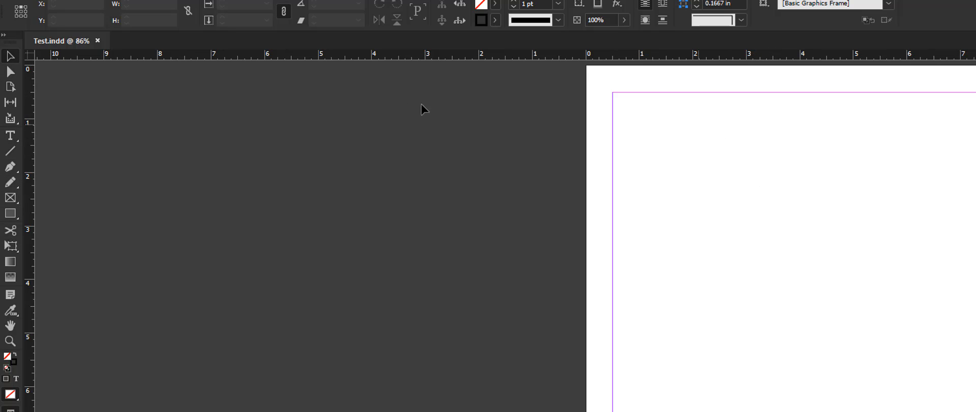
Step: Draw a rectangle about 7.5 in wide and 1.08 in high across the page's top, spanning from the left to the right margin
key("u")
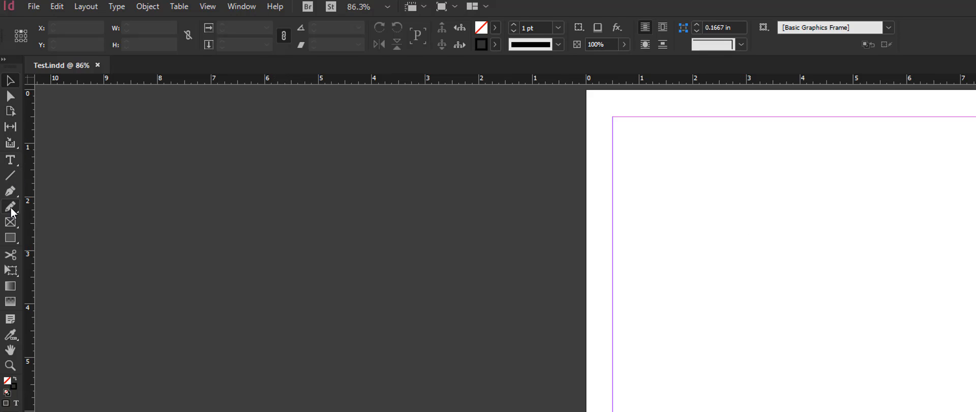
left_click(10, 237)
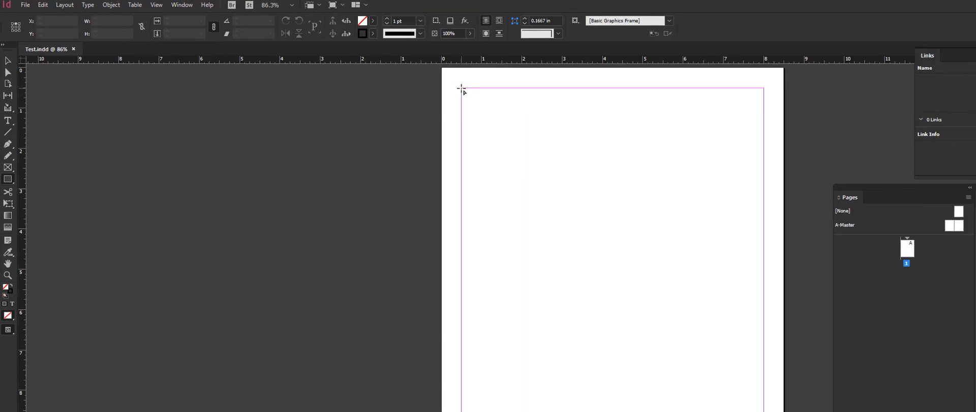
left_click_drag(613, 117, 975, 175)
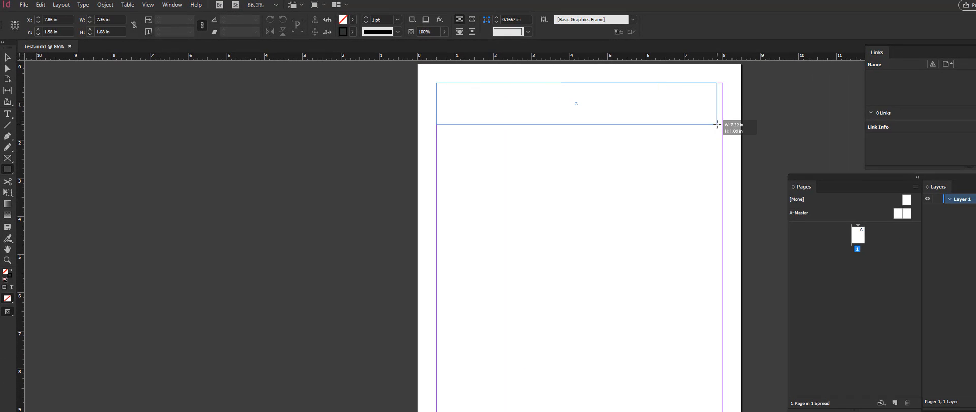
left_click_drag(717, 124, 722, 124)
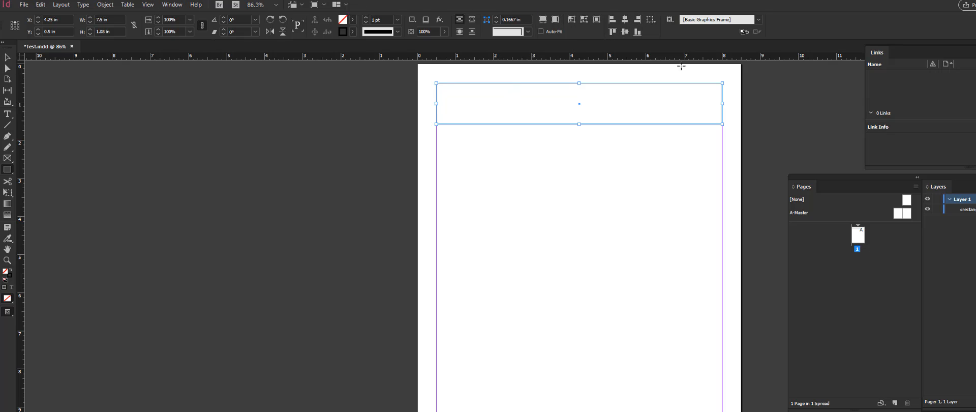
left_click(459, 20)
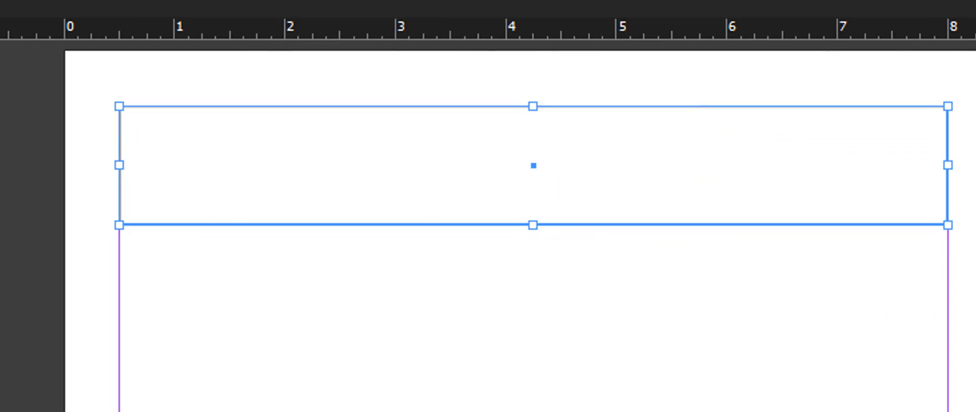
Step: Try reshaping the rectangle by moving only its lower-left anchor point down and inward, undo the change and deselect everything
key("v")
key("a")
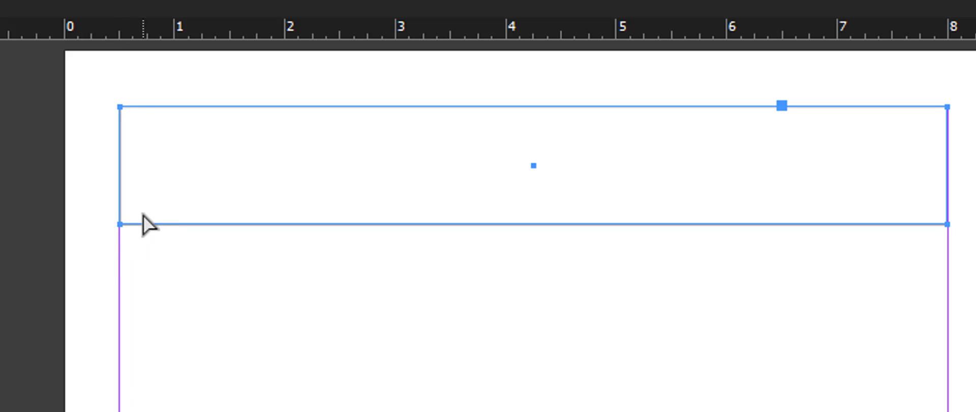
left_click_drag(1, 183, 235, 266)
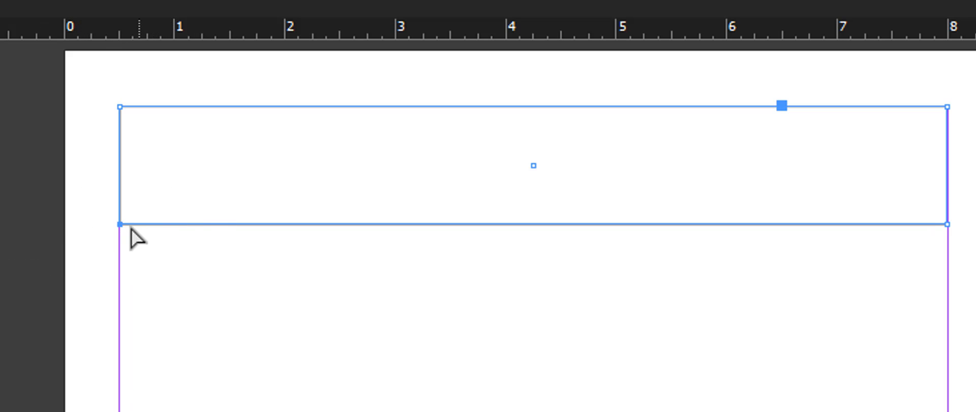
left_click_drag(120, 224, 196, 411)
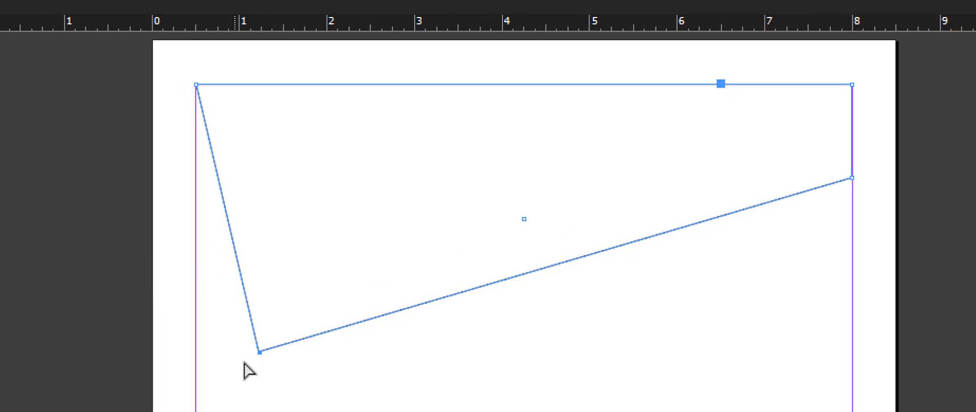
key("ctrl+z")
key("ctrl+z")
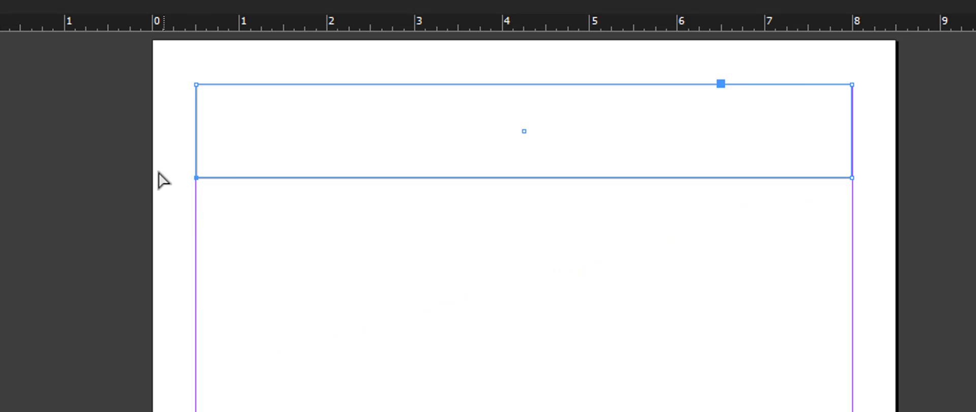
key("ctrl+shift+a")
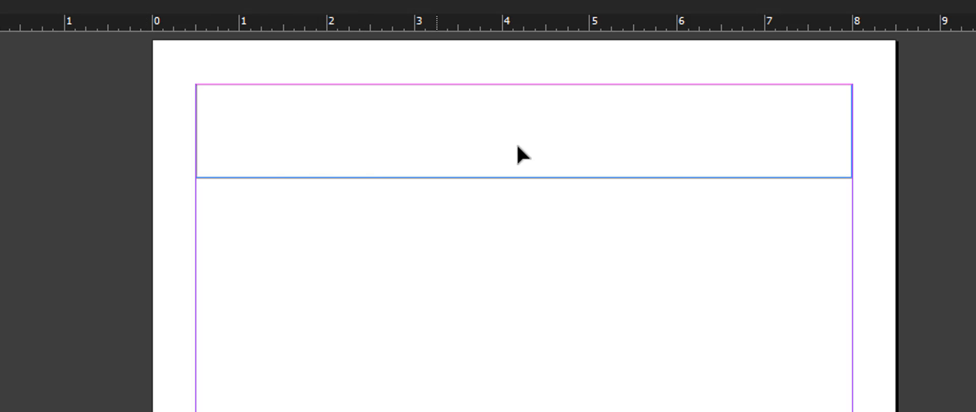
Step: Move the rectangle slightly down and right with the Selection tool, shrink it from its upper-left corner to about 4.5 in wide, and deselect it
left_click_drag(667, 170, 655, 192)
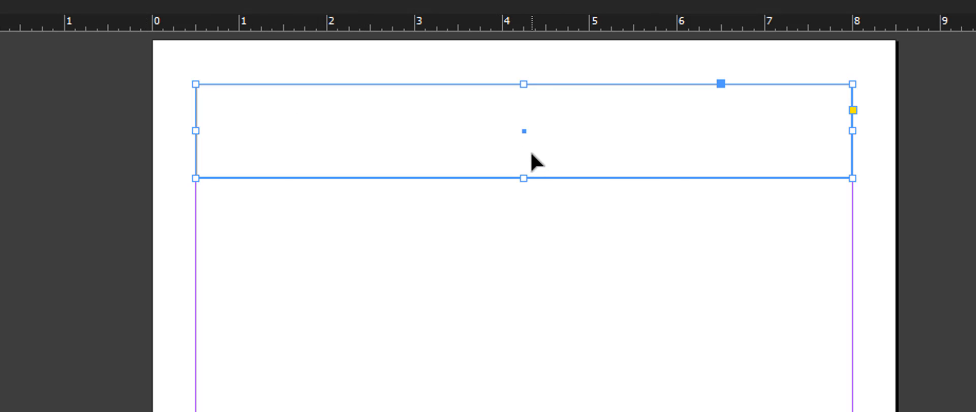
left_click(524, 134)
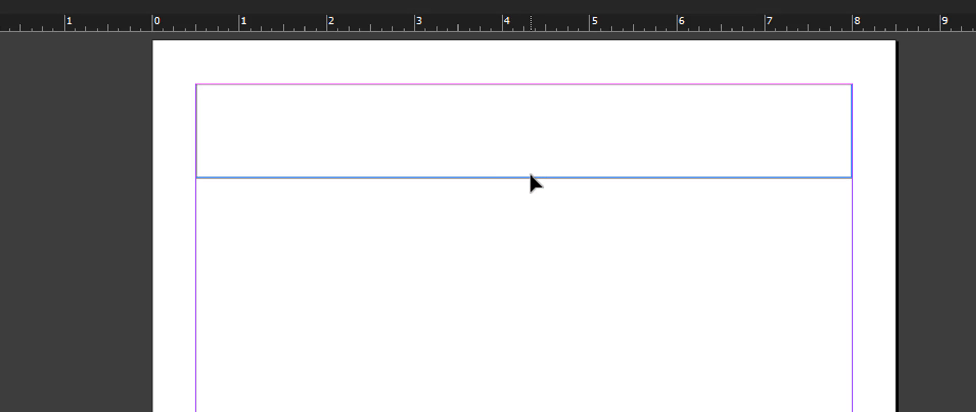
left_click_drag(531, 179, 542, 213)
left_click_drag(207, 117, 474, 124)
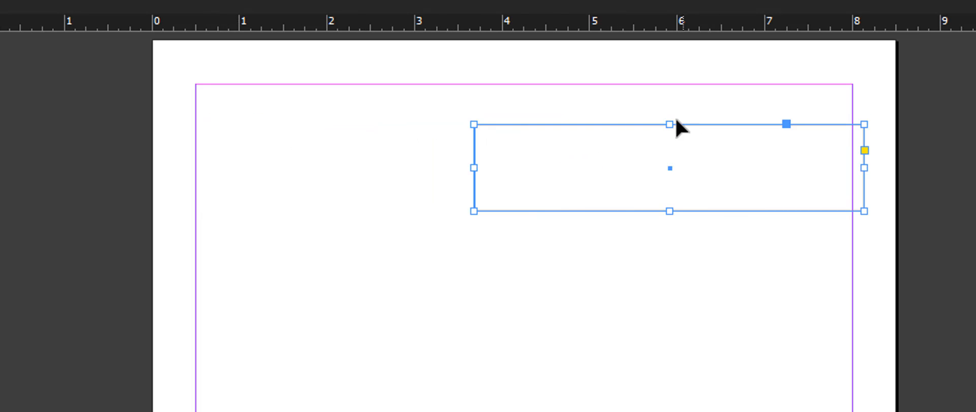
left_click(570, 160)
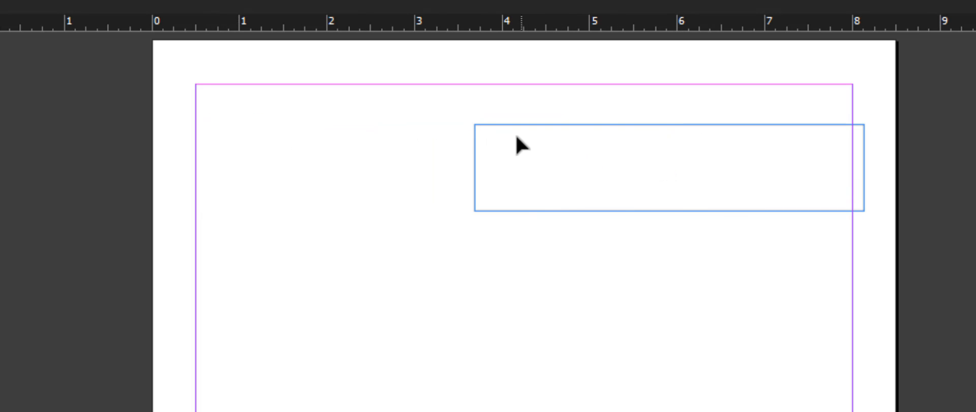
Step: Try rotating the rectangle from outside its upper-left corner, return it to its original orientation and deselect it
left_click(475, 125)
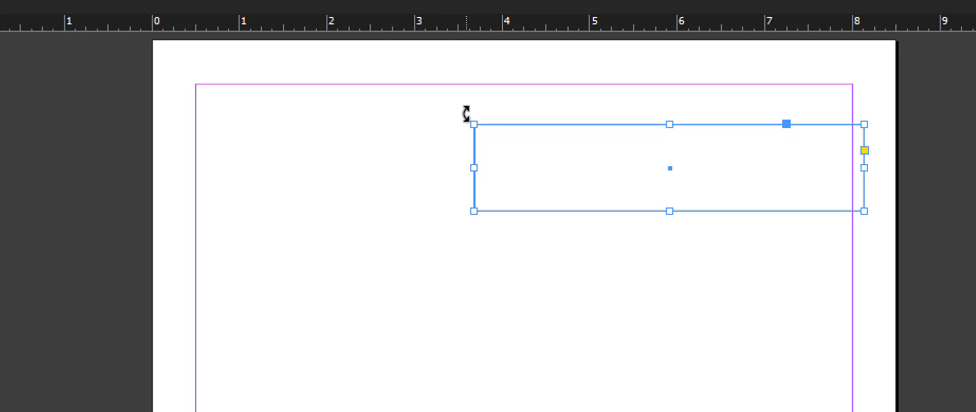
left_click_drag(466, 113, 793, 409)
left_click_drag(642, 409, 447, 237)
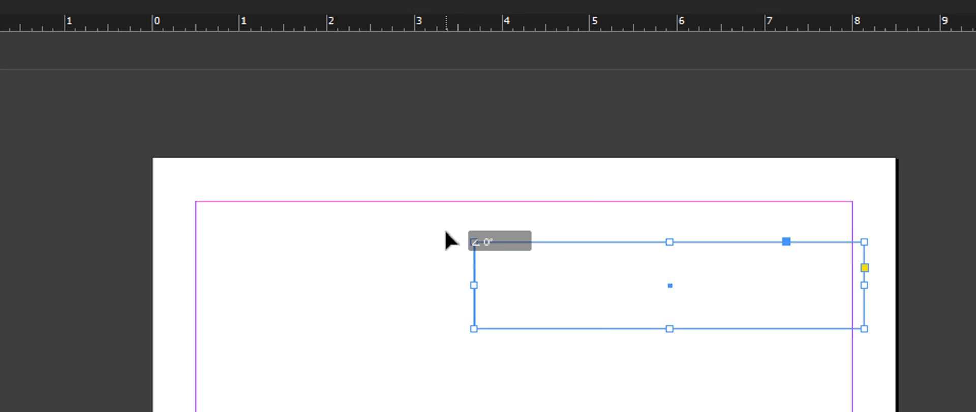
left_click(610, 285)
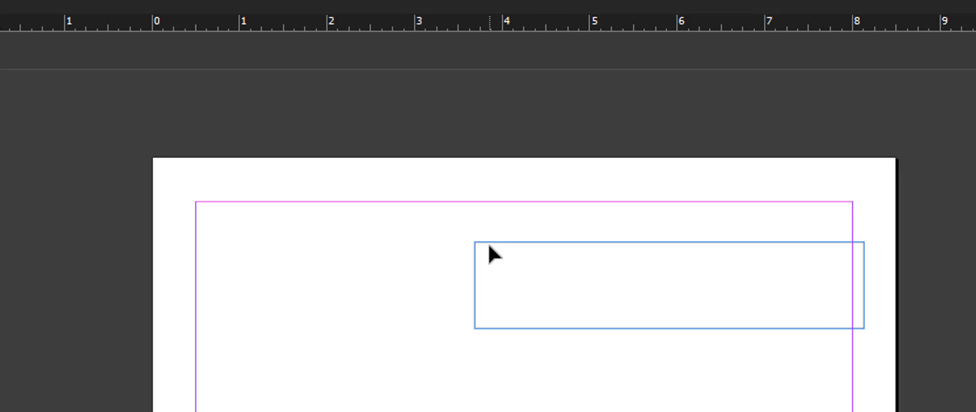
Step: Enlarge the rectangle slightly from its lower-left corner, move it about 1.3 in left with the Direct Selection tool, and deselect it
left_click(475, 256)
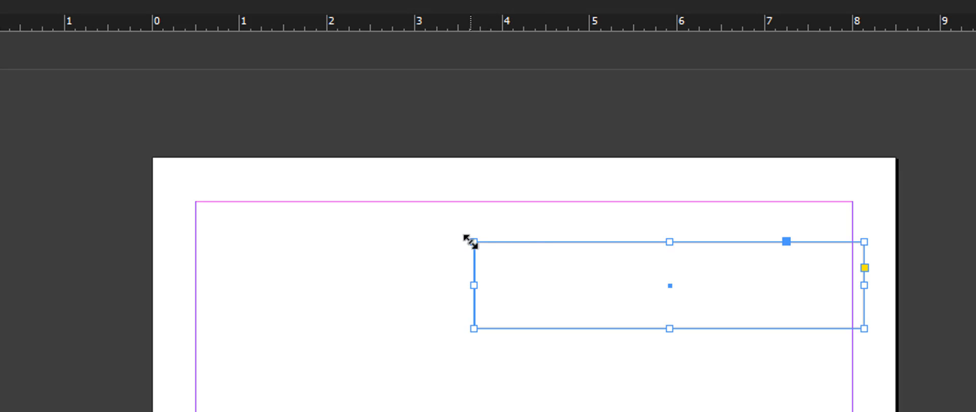
left_click_drag(474, 329, 471, 344)
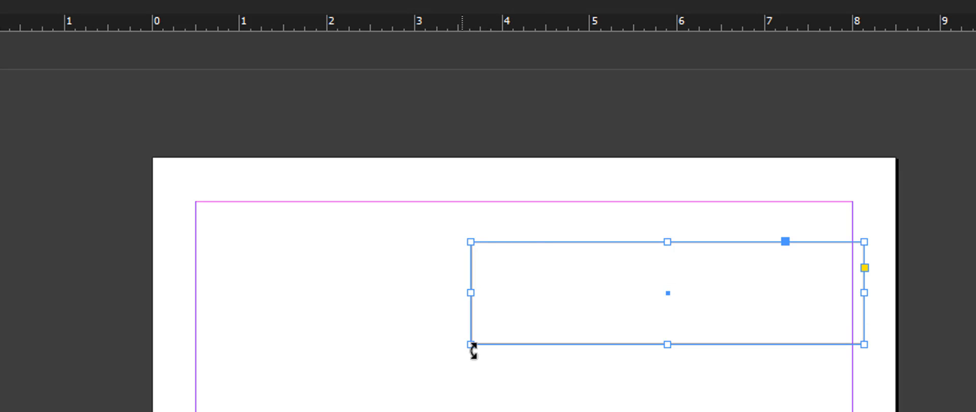
key("a")
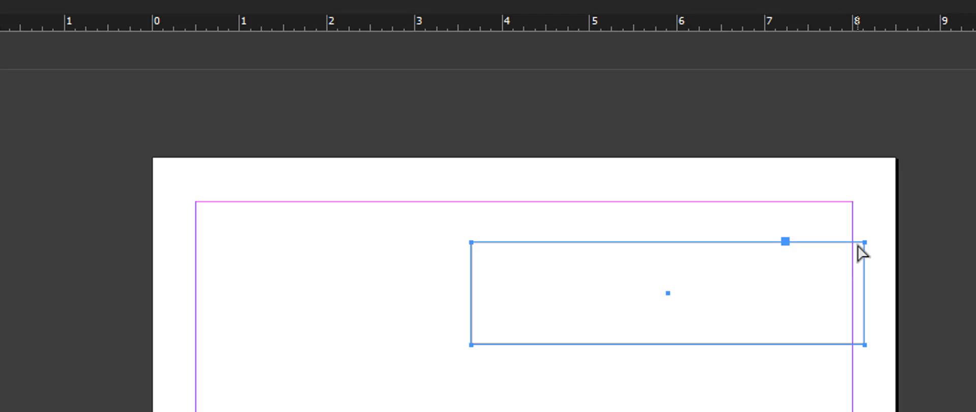
left_click_drag(866, 250, 752, 248)
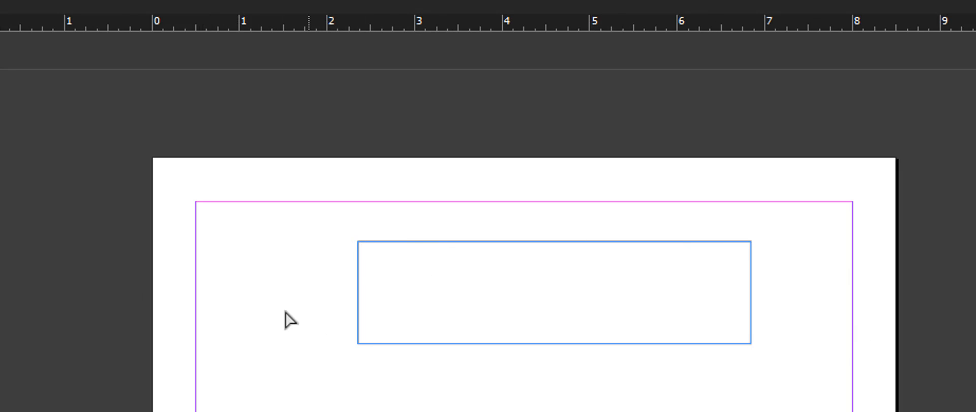
Step: Try stretching the rectangle by moving its bottom edge straight down, and bring the edge back up
left_click(366, 343)
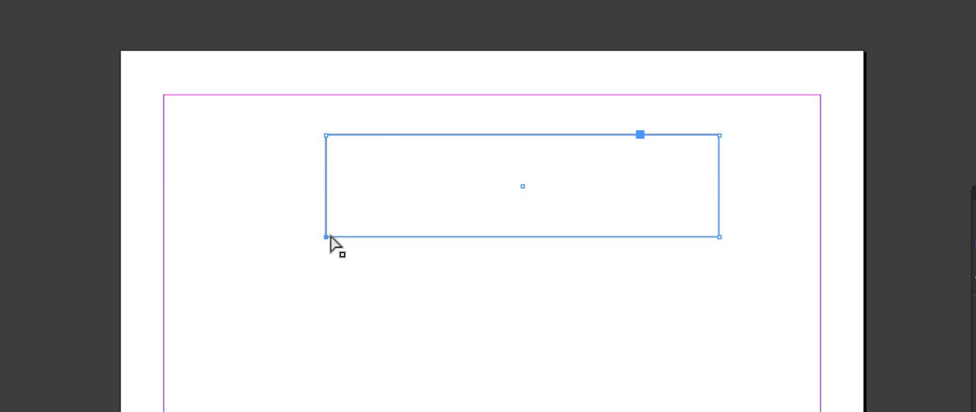
left_click_drag(328, 237, 328, 331)
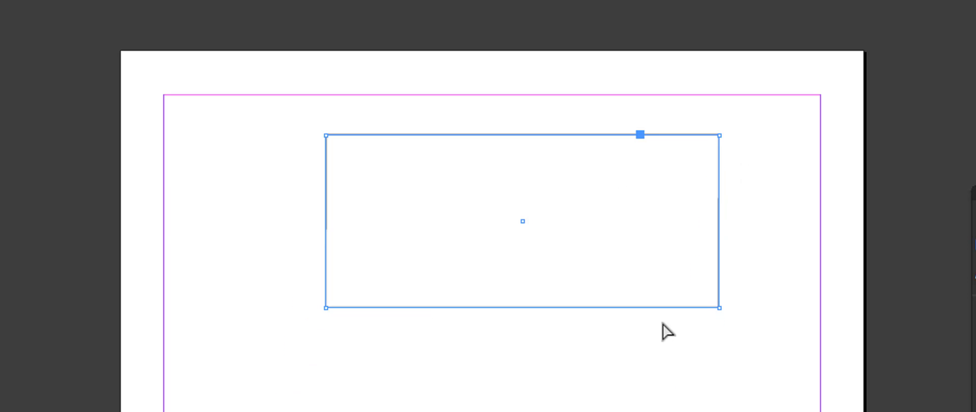
left_click_drag(329, 300, 325, 253)
Step: Pull only the lower-left anchor straight down until the shape is about 4.28 in tall, and shift the whole shape slightly down and right
left_click_drag(297, 209, 386, 330)
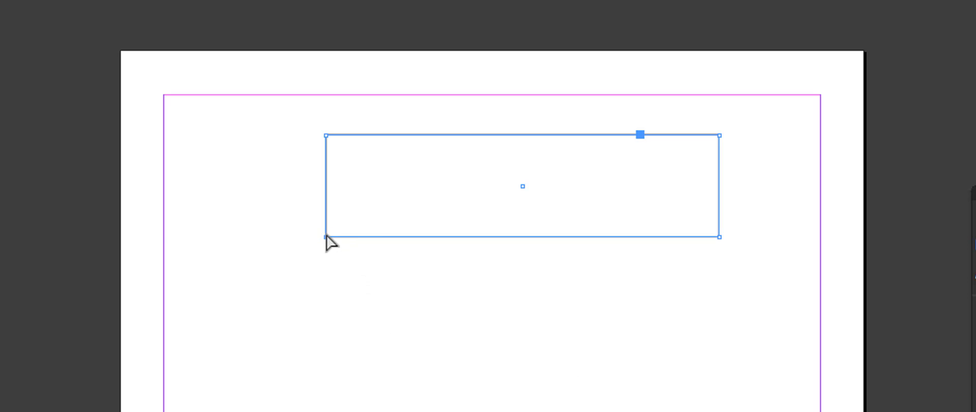
left_click_drag(327, 242, 325, 411)
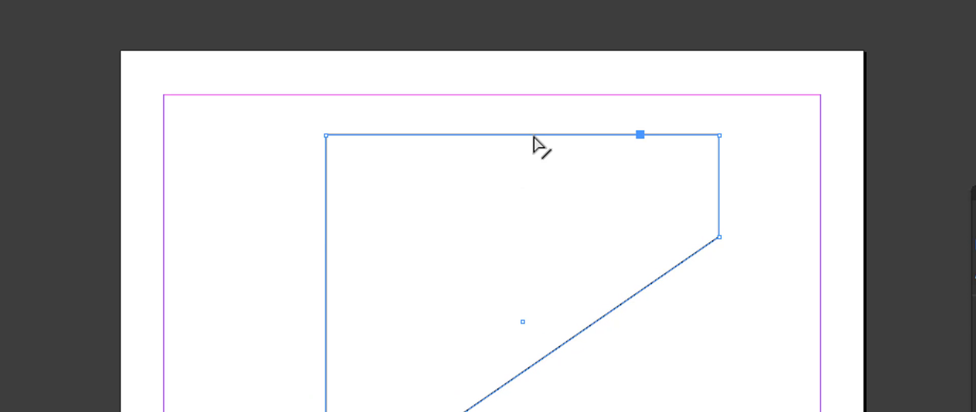
left_click_drag(250, 95, 770, 411)
mouse_move(654, 295)
left_mouse_down()
mouse_move(595, 279)
mouse_move(483, 279)
mouse_move(689, 267)
mouse_move(656, 304)
left_mouse_up()
Step: Move the polygon with the Selection tool to just inside the upper-left corner of the margins, and deselect it
key("v")
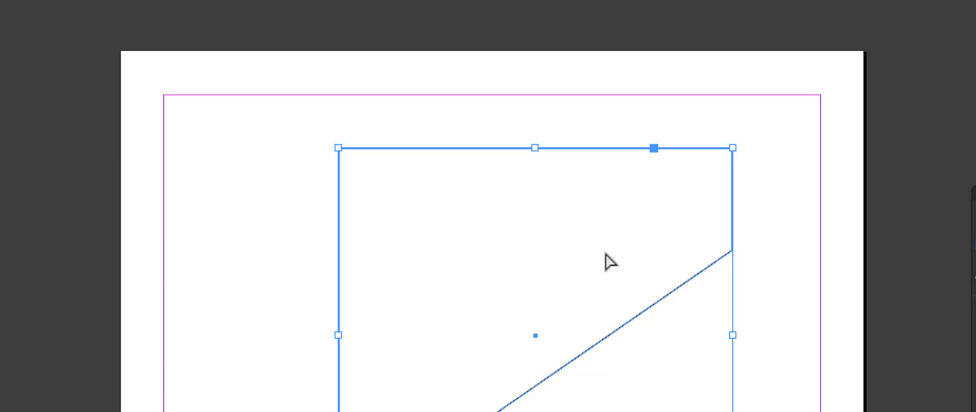
left_click(556, 341)
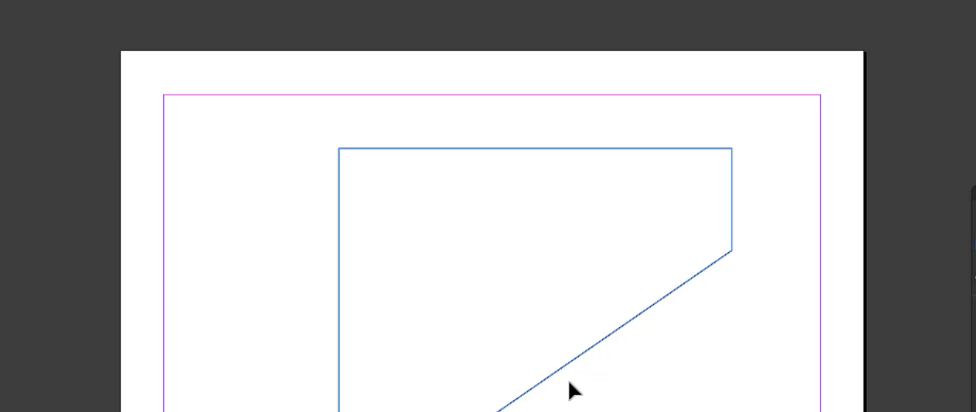
left_click(572, 360)
left_click_drag(572, 360, 405, 319)
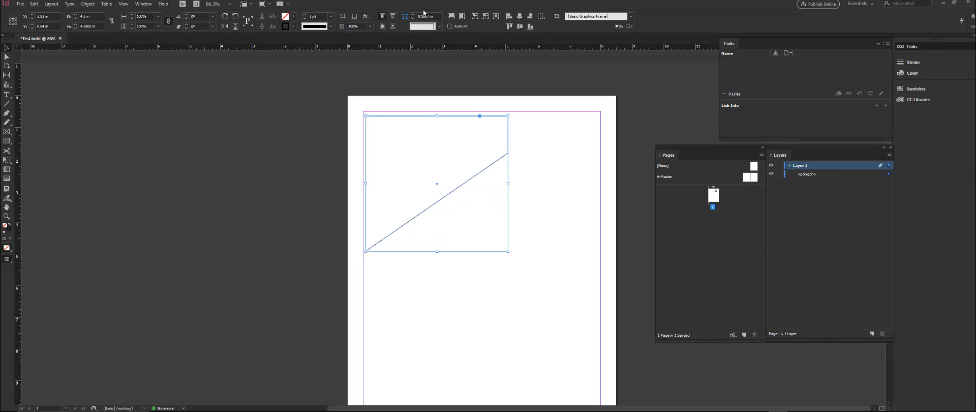
left_click(542, 189)
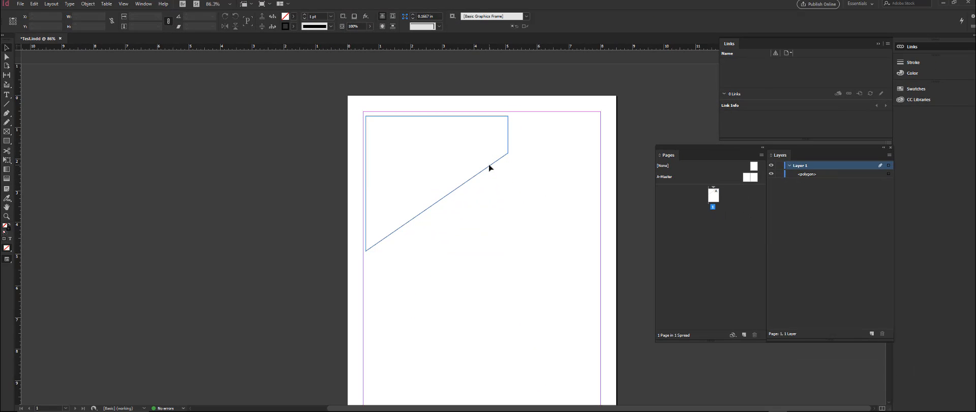
left_click(489, 167)
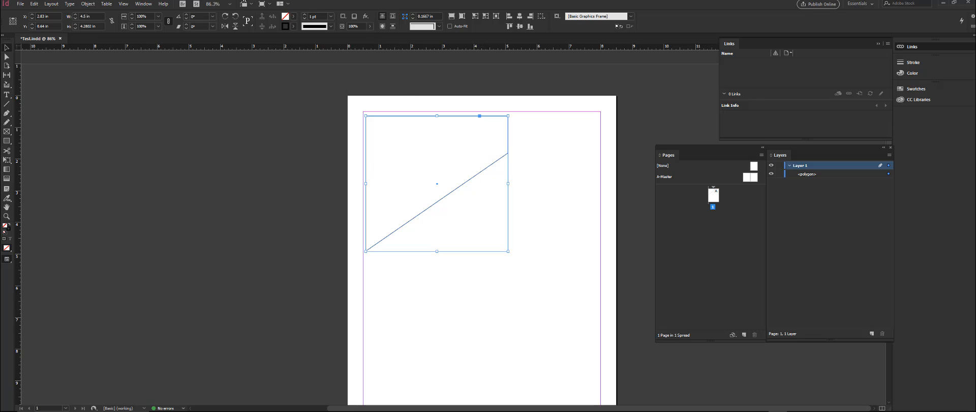
left_click(279, 134)
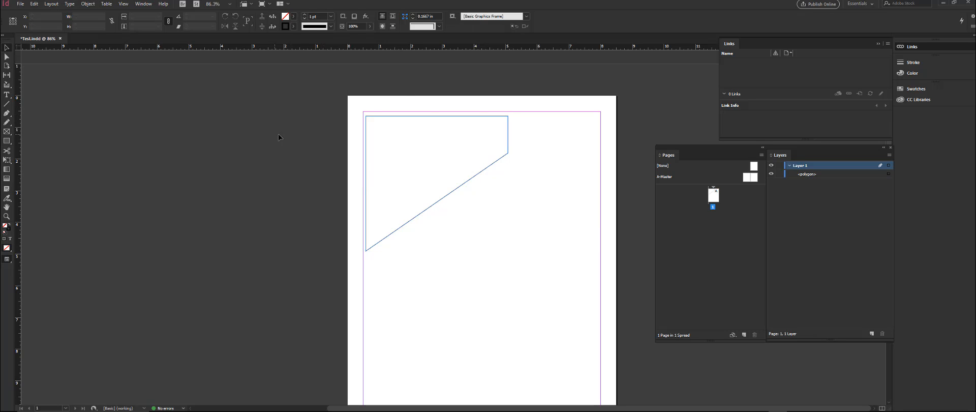
Step: Fill the polygon with the yellow swatch C=0 M=0 Y=100 K=0 and deselect it
left_click(470, 120)
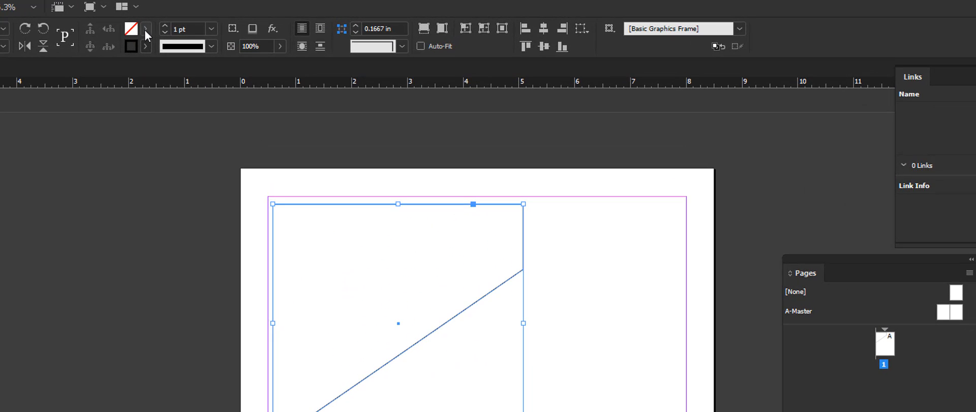
left_click(147, 30)
left_click(39, 152)
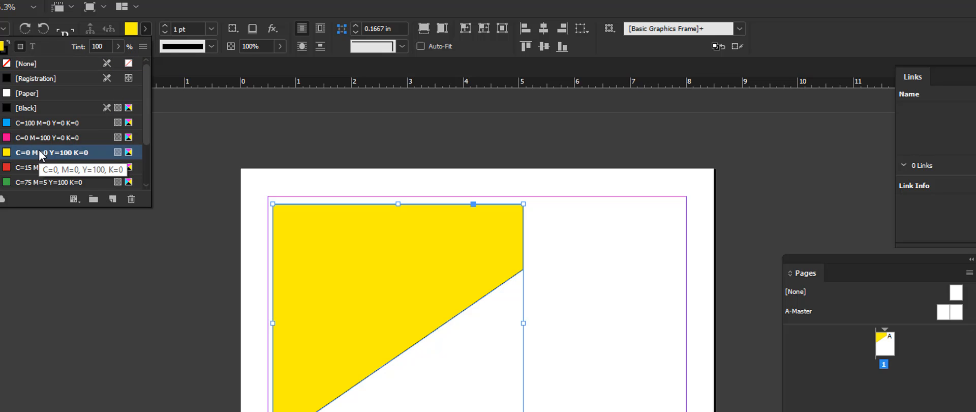
left_click(57, 363)
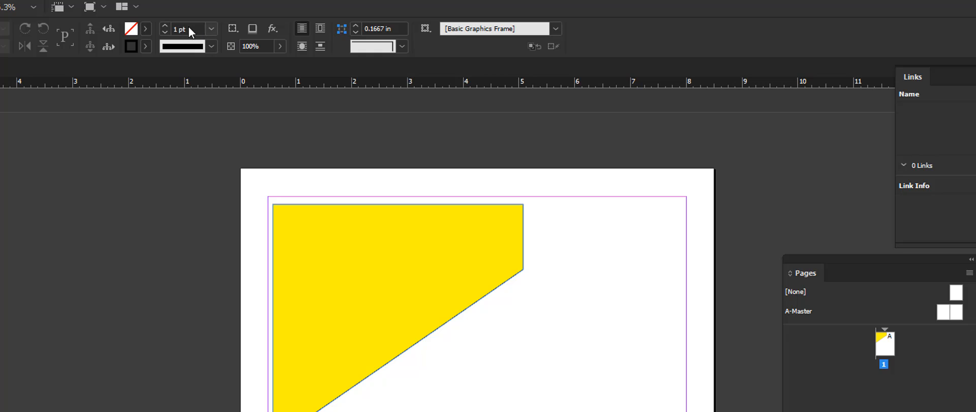
Step: Set the stroke weight to 5 pt with nothing selected, and give the yellow polygon a 4 pt stroke
left_click(166, 25)
left_click(165, 25)
left_click(320, 209)
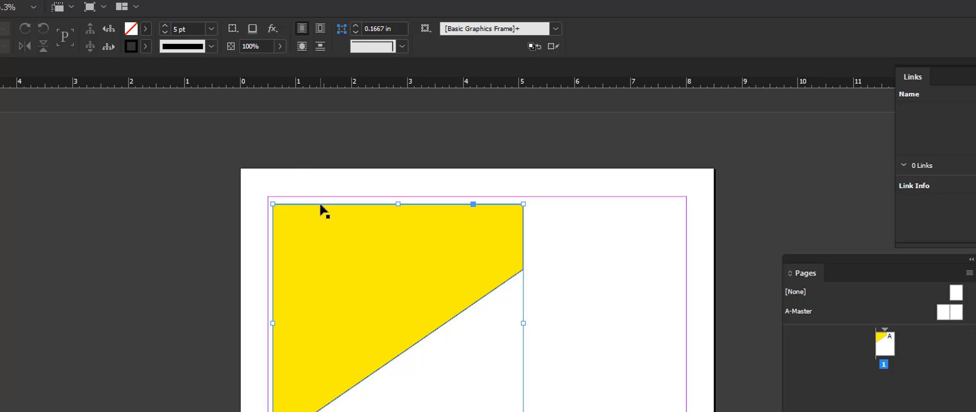
left_click(147, 29)
left_click(147, 30)
left_click(211, 29)
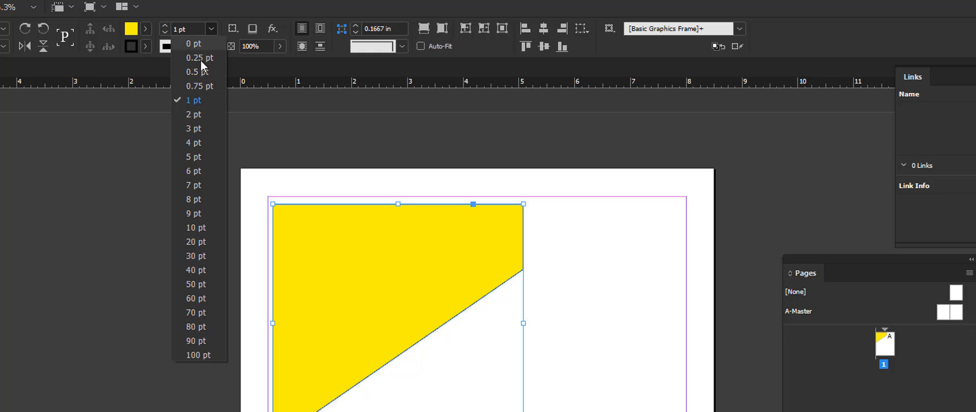
left_click(186, 144)
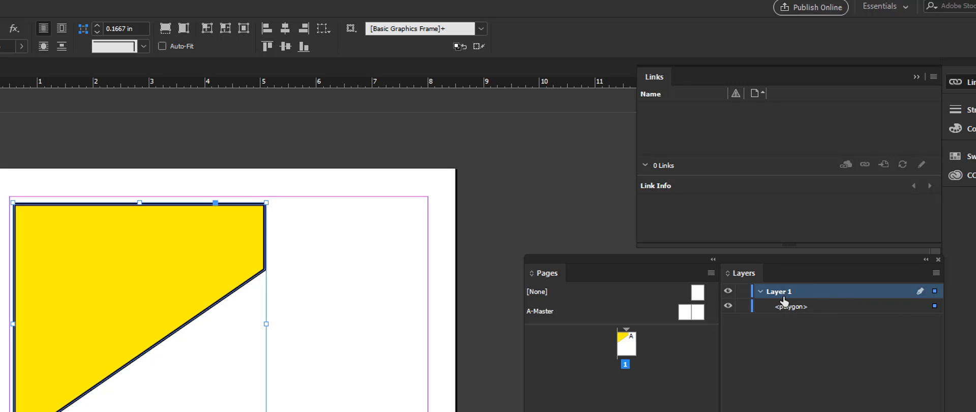
Step: Highlight the polygon's entry under Layer 1, duplicate the polygon, and place the copy rotated 180° just below the original's diagonal edge
left_click(786, 296)
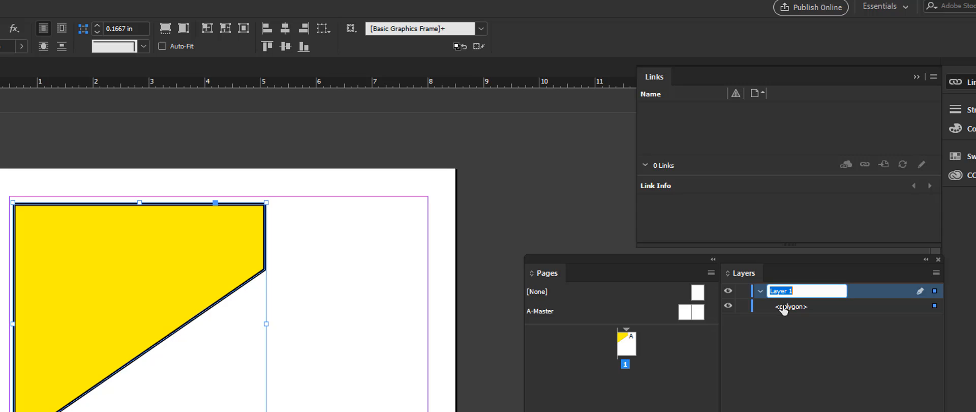
left_click(782, 306)
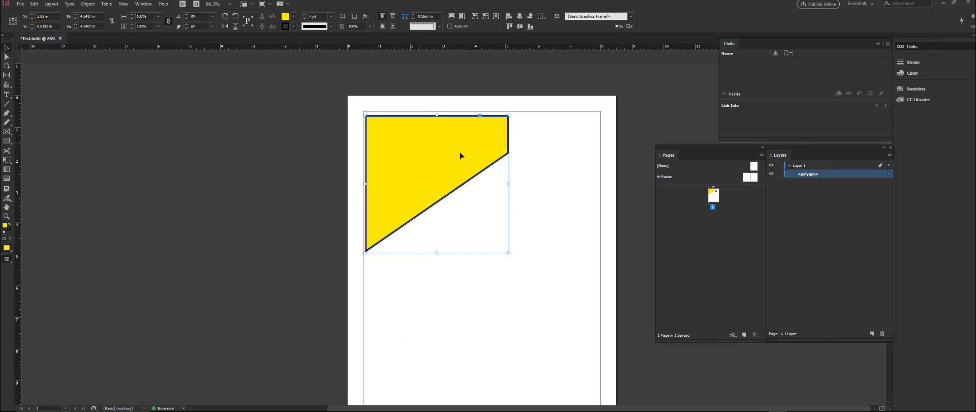
left_click_drag(441, 371, 462, 256)
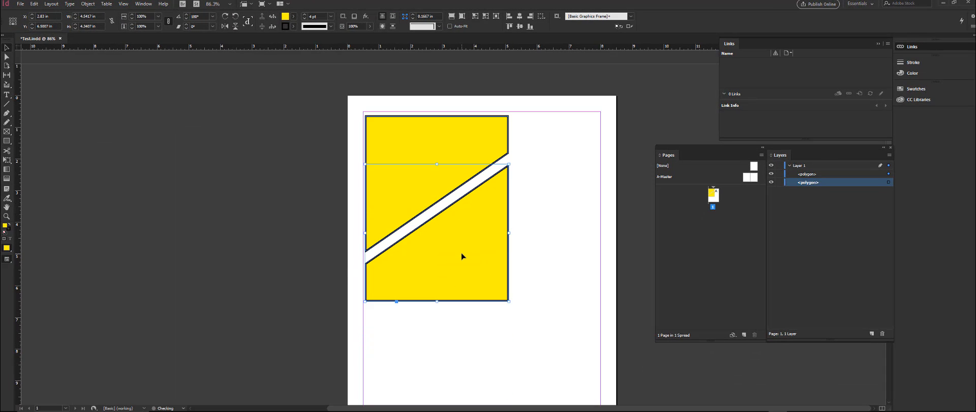
left_click(562, 229)
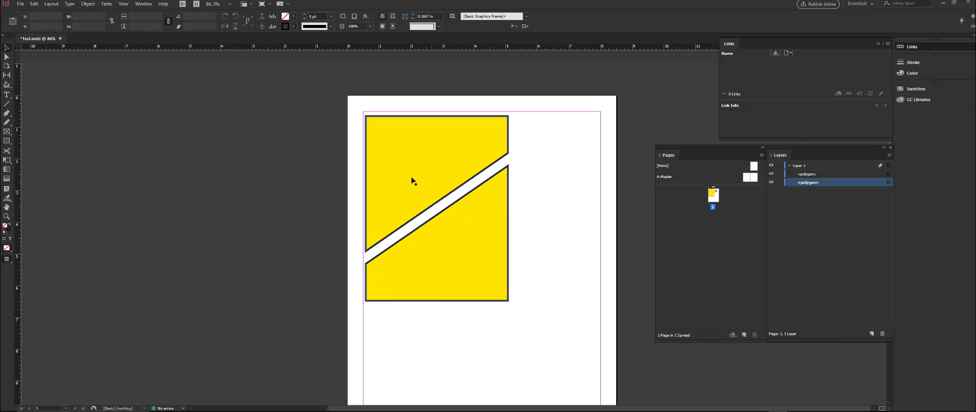
Step: Select the lower and upper polygons in turn, on the page and through their entries under Layer 1
left_click(481, 246)
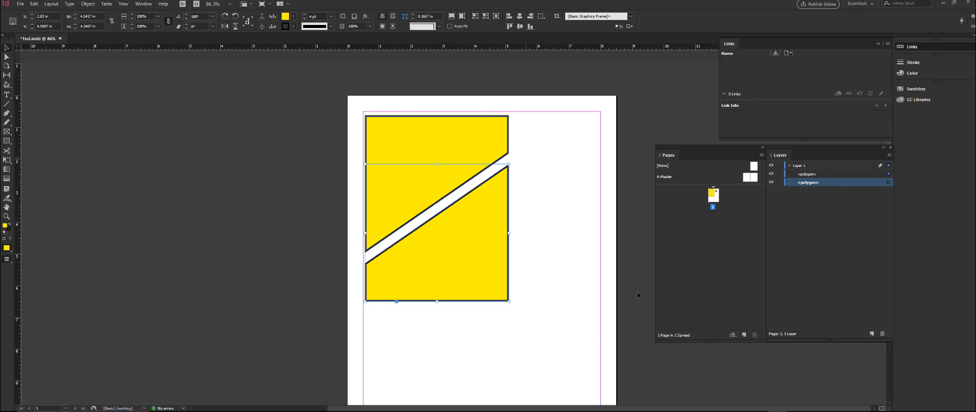
left_click(887, 182)
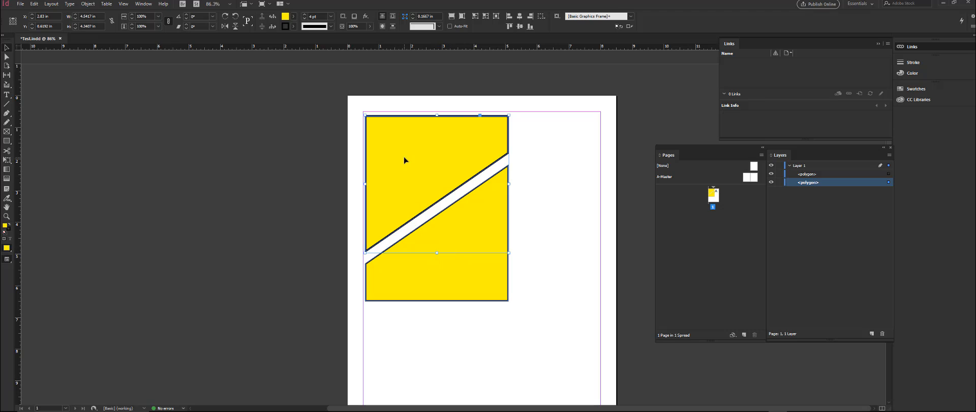
left_click(888, 174)
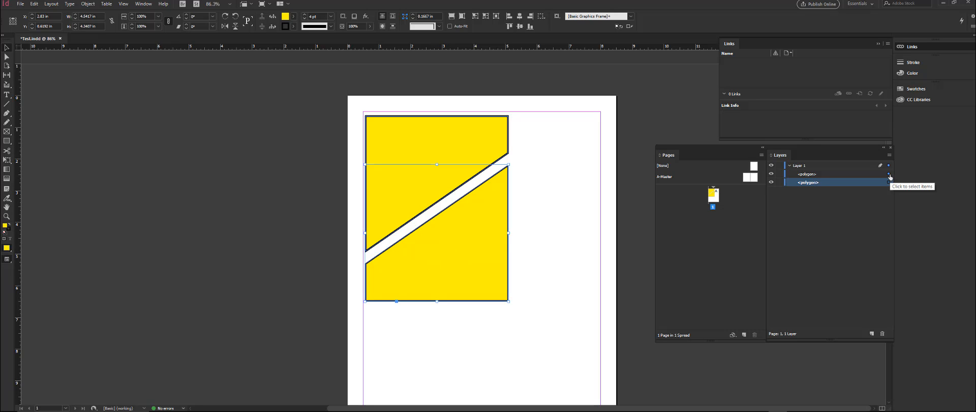
left_click(888, 182)
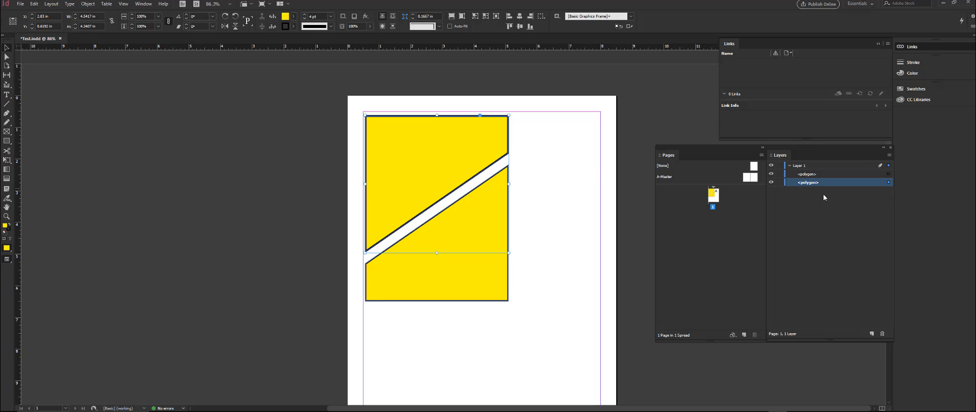
Step: Snap the upper polygon to the margins' upper-left corner and move the lower polygon down about 2.9 in along the left margin
mouse_move(426, 170)
left_mouse_down()
mouse_move(464, 159)
mouse_move(578, 187)
mouse_move(410, 159)
mouse_move(424, 165)
left_mouse_up()
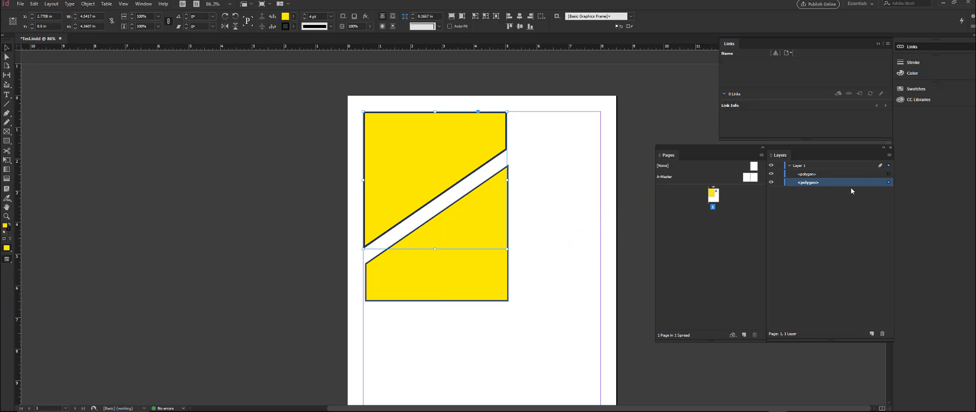
left_click(398, 284)
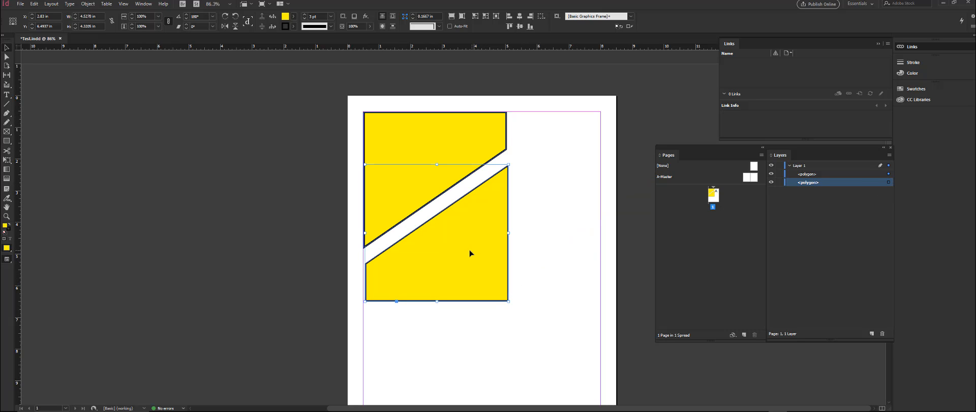
left_click_drag(469, 252, 467, 346)
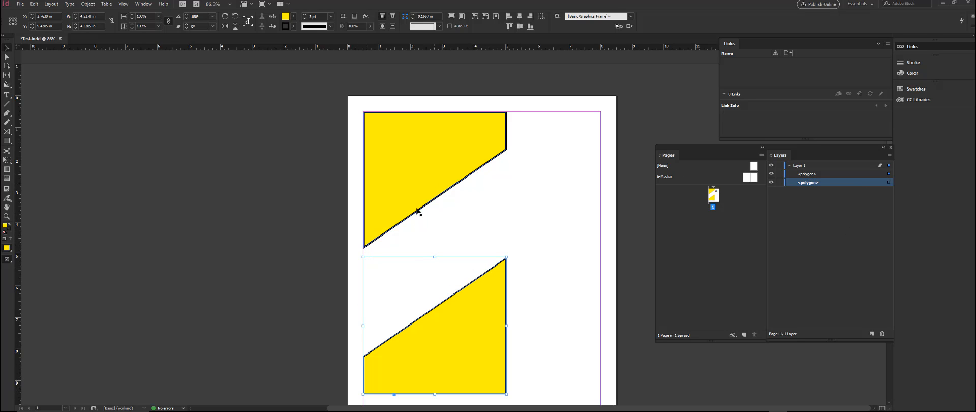
Step: Move the lower polygon up to overlap the other one, and line both up along the left margin at the page's upper edge
left_click_drag(468, 360, 408, 169)
left_click(381, 124)
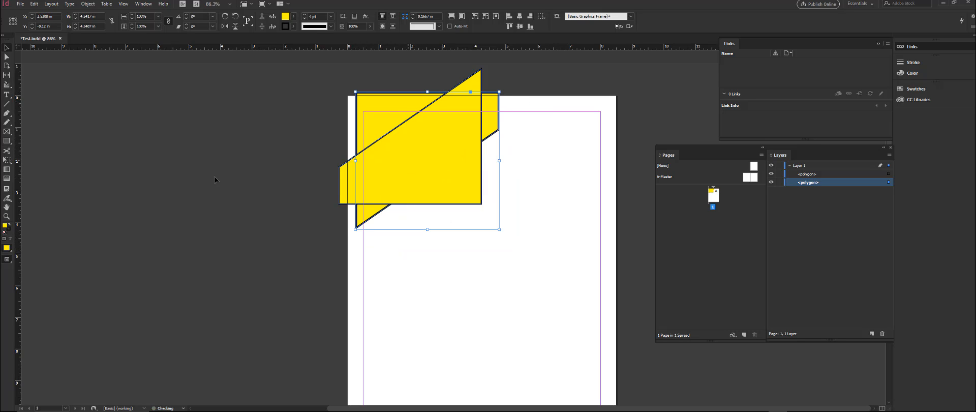
left_click(215, 177)
left_click(374, 164)
left_click_drag(391, 114, 396, 115)
left_click_drag(459, 146, 440, 169)
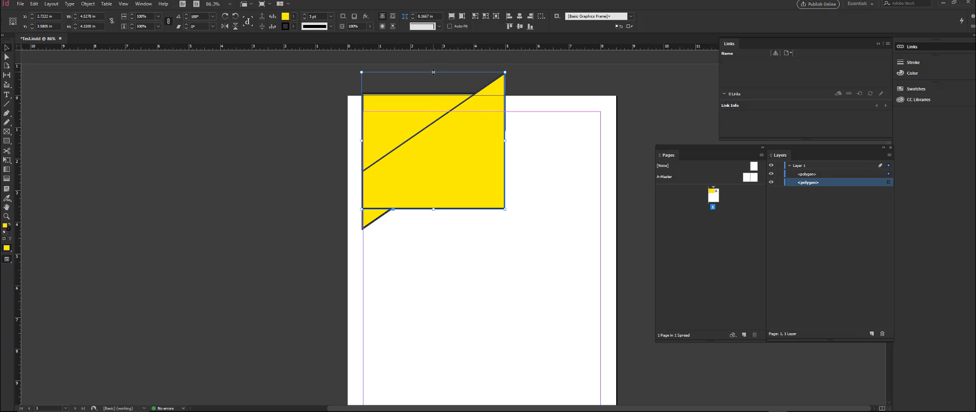
Step: Shorten the front polygon so its upper edge meets the page's upper edge, and try moving it down the page before undoing the move
left_click_drag(433, 72, 428, 93)
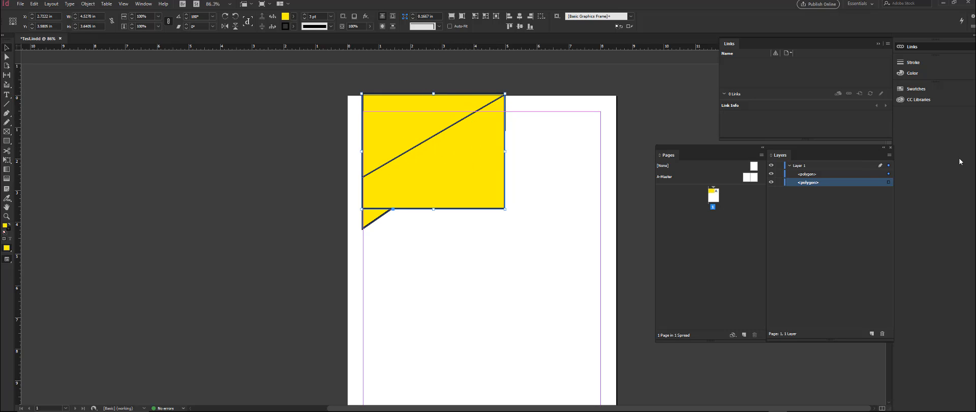
left_click(879, 176)
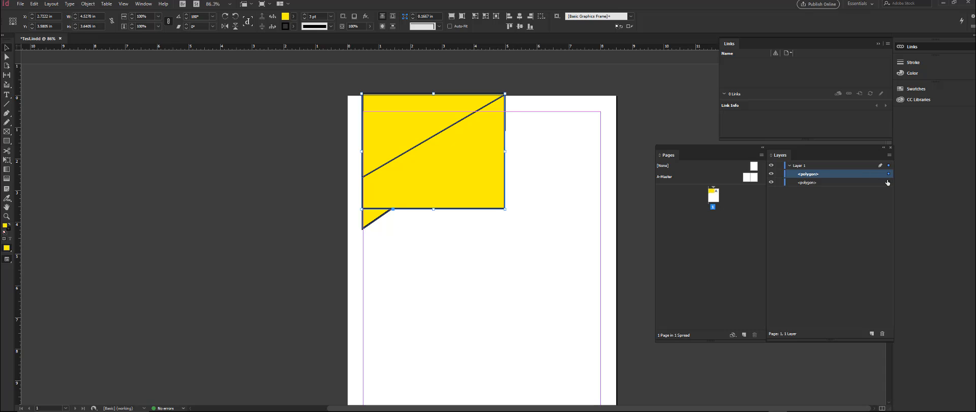
left_click(888, 182)
mouse_move(467, 150)
left_mouse_down()
mouse_move(462, 280)
mouse_move(478, 288)
left_mouse_up()
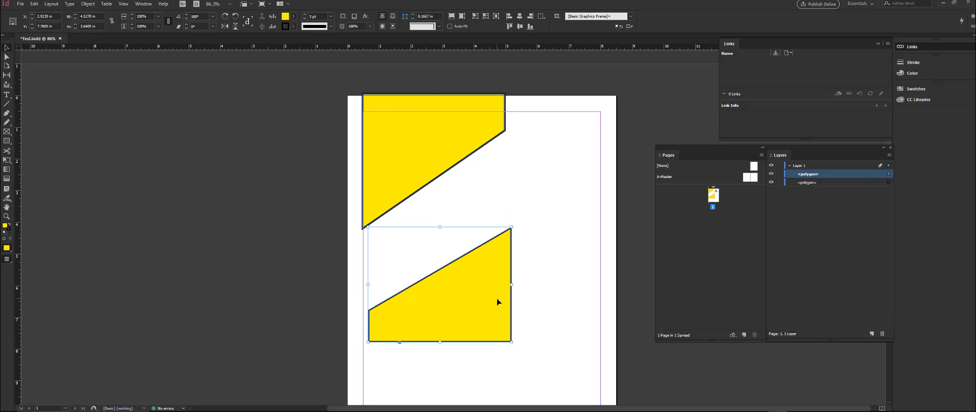
key("ctrl+z")
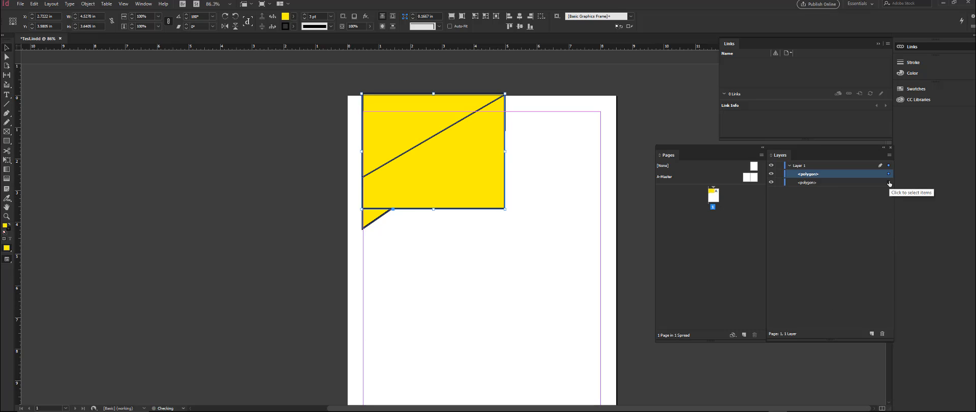
Step: Select the rear polygon through its entry under Layer 1, nudge it down slightly, and move it about 4 in down, below the other polygon
left_click(809, 184)
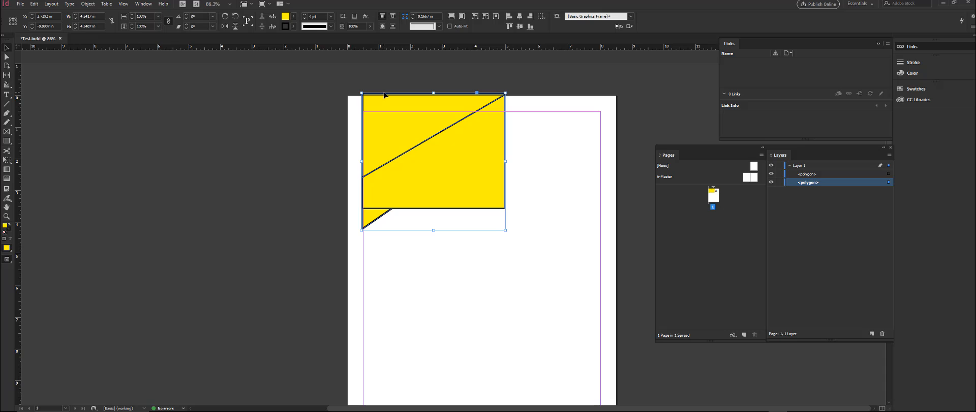
key("Down")
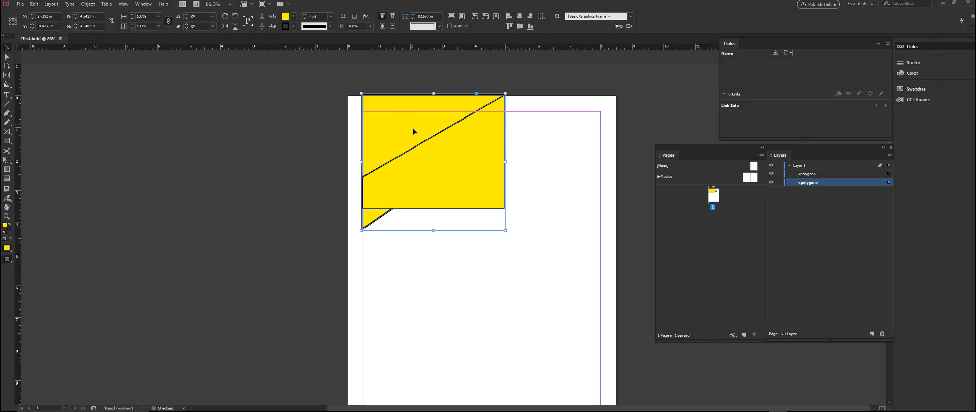
key("Down")
key("Down")
key("Down")
key("Down")
key("Down")
key("Down")
key("Down")
key("Down")
key("Down")
key("Down")
key("Down")
key("Down")
key("Down")
key("Down")
key("Down")
key("Down")
key("Down")
key("Down")
key("Down")
key("Down")
left_click_drag(371, 234, 373, 343)
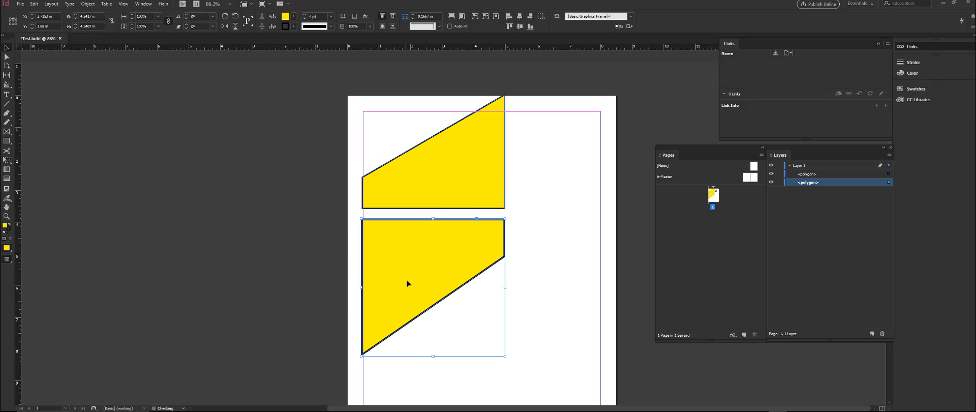
Step: Clear the selection and delete the upper polygon from the page
left_click(273, 152)
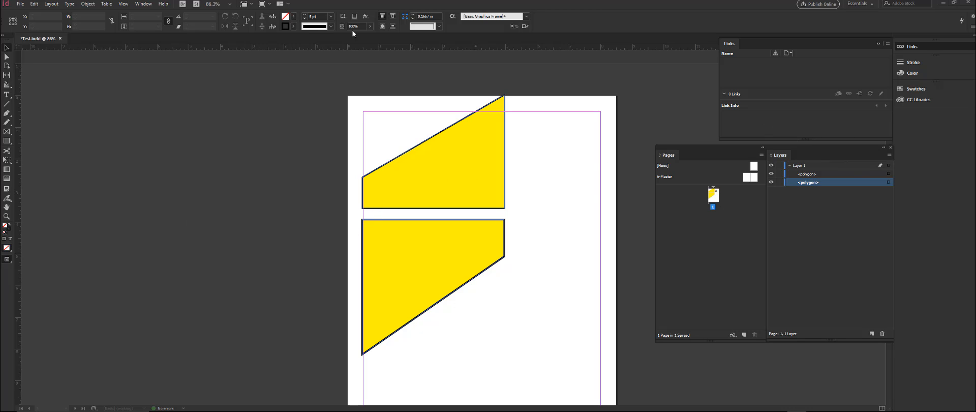
left_click(451, 177)
key("Delete")
Step: Move the remaining polygon up to the margins' upper-left corner and widen it to the right margin
left_click_drag(418, 271, 410, 163)
left_click_drag(506, 180, 600, 181)
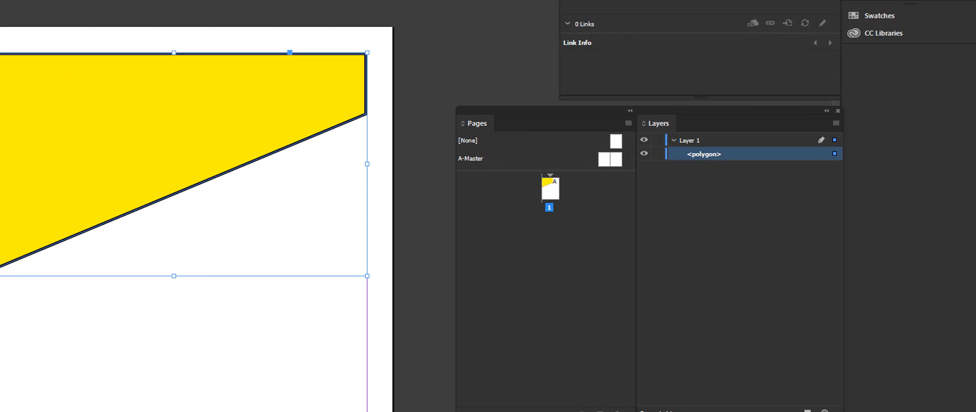
Step: Rename the polygon's entry under Layer 1 as "Yellow Title"
double_click(719, 155)
left_click_drag(732, 152, 606, 133)
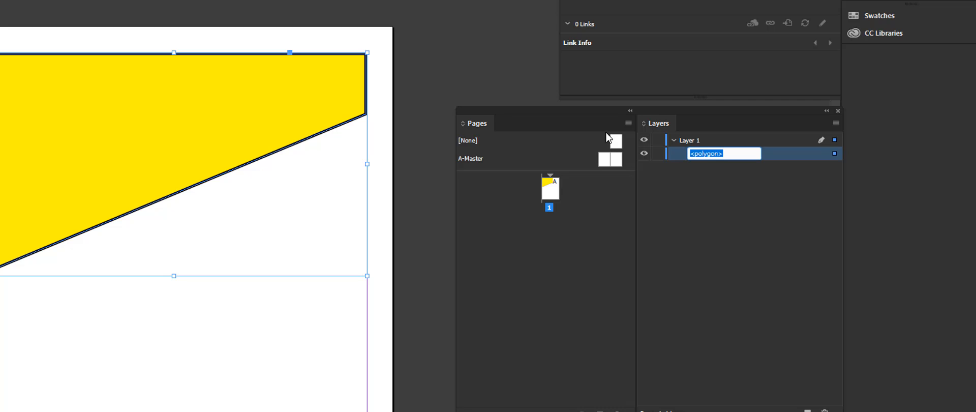
type("Ye")
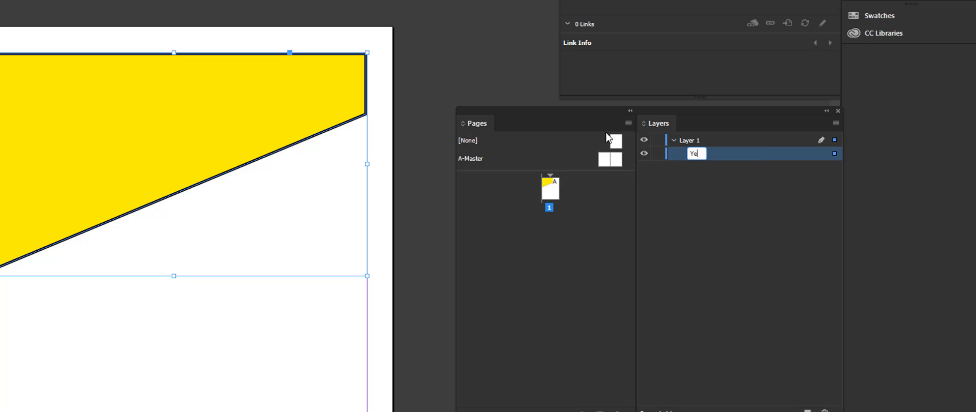
type("llow Title")
key("Return")
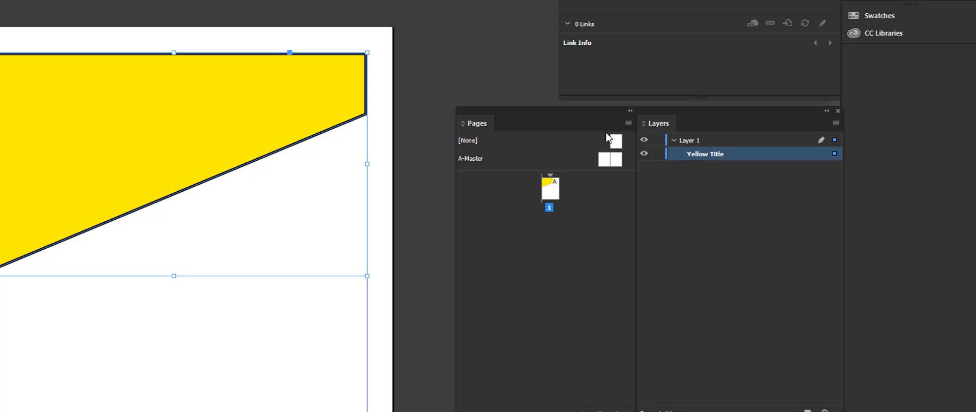